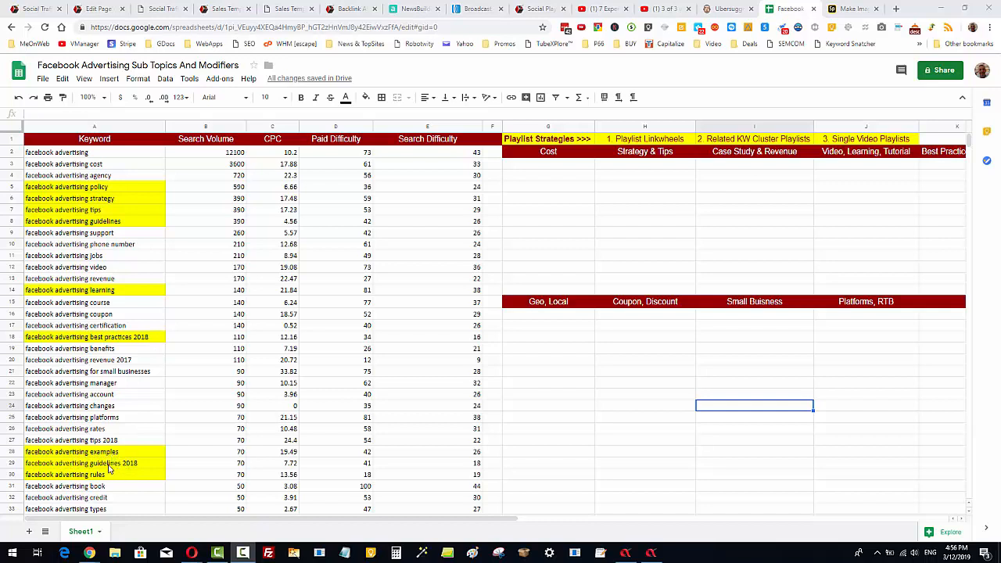
Switch from the keyword spreadsheet to the Social Playlist Alpha application.
click(661, 405)
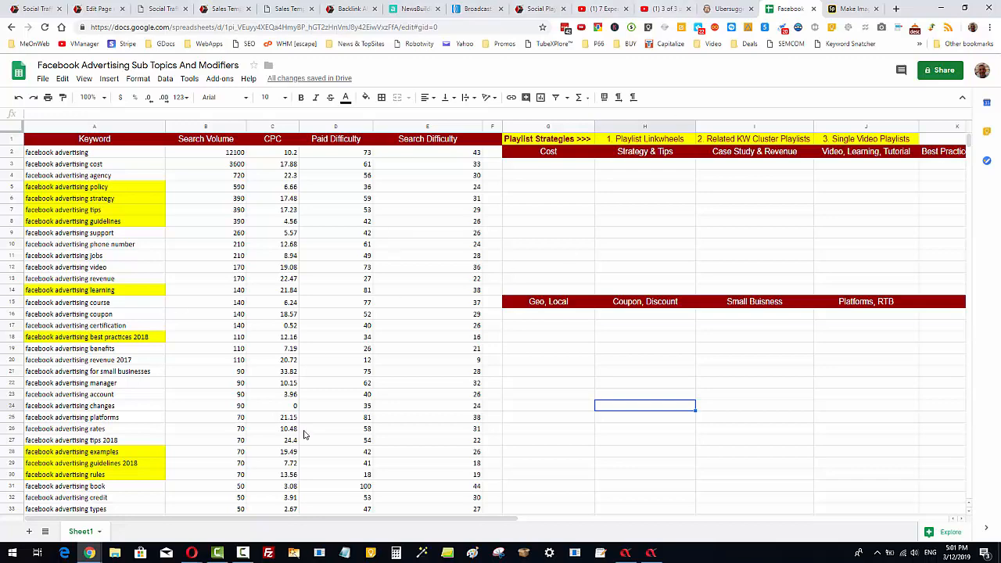
click(650, 553)
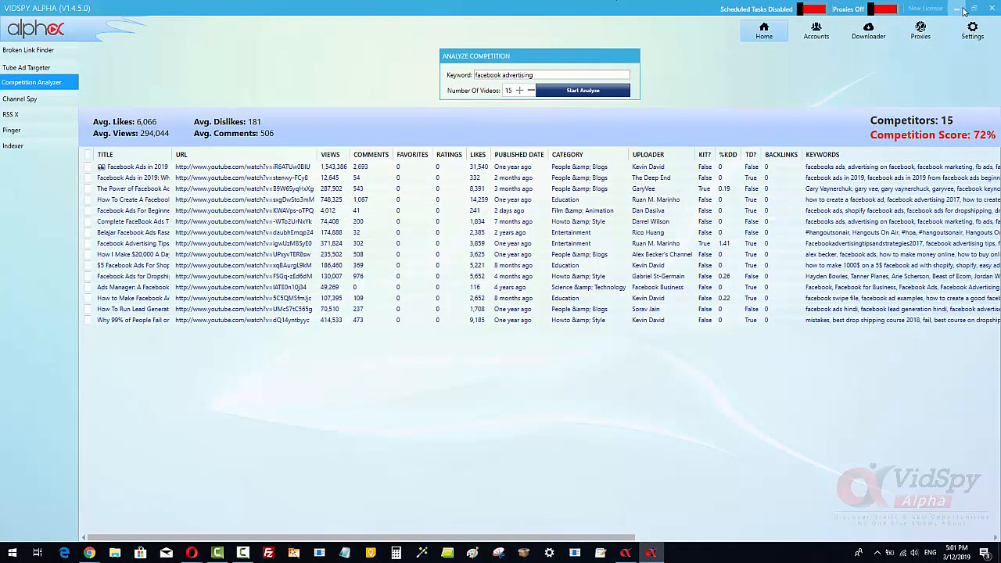
click(956, 8)
click(624, 553)
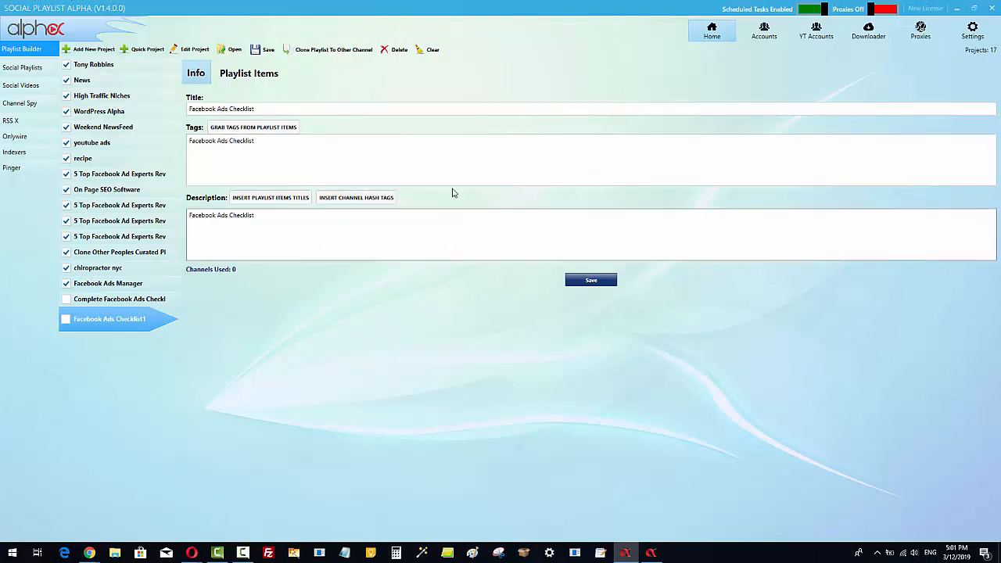
Open the playlist items of the Facebook Ads Checklist1 project and launch a maximized YouTube video search.
click(256, 75)
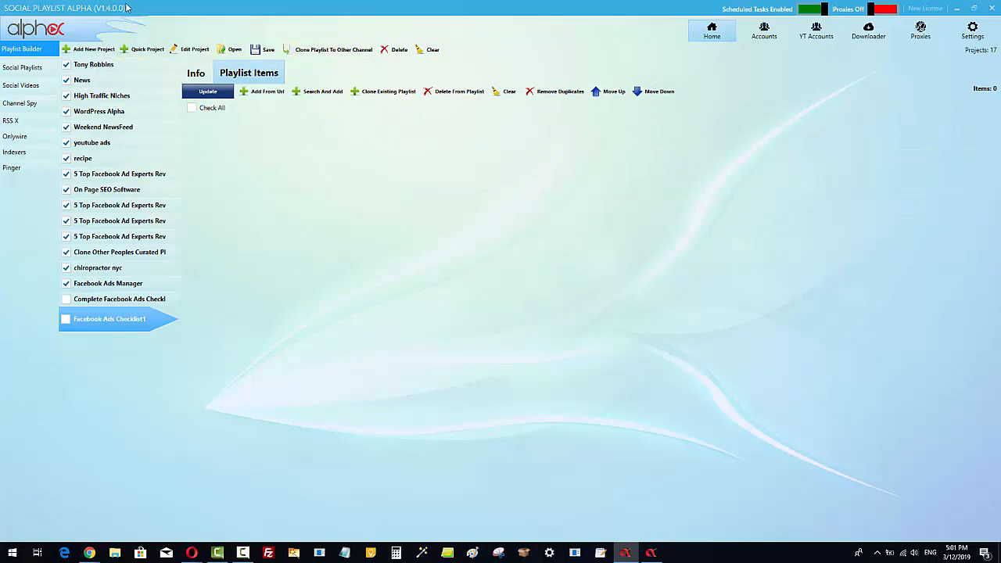
click(331, 92)
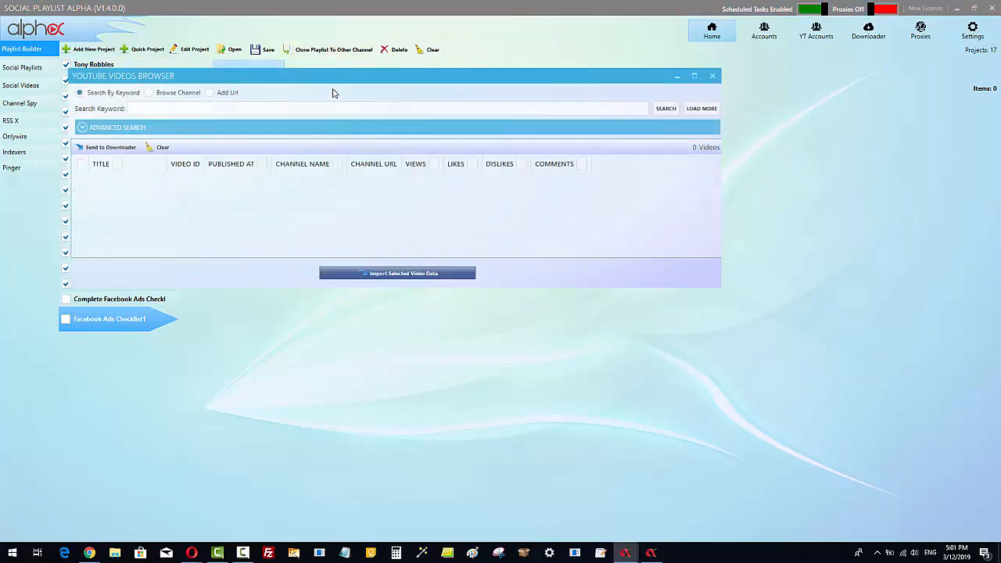
click(693, 76)
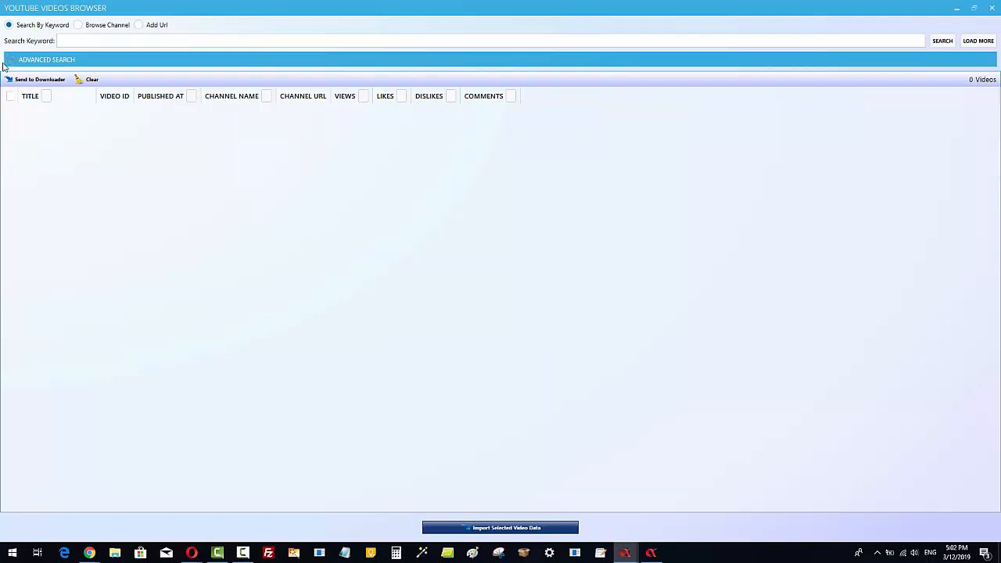
Limit the upload date to This Year and paste Facebook Ads Checklist as the search keyword.
click(13, 60)
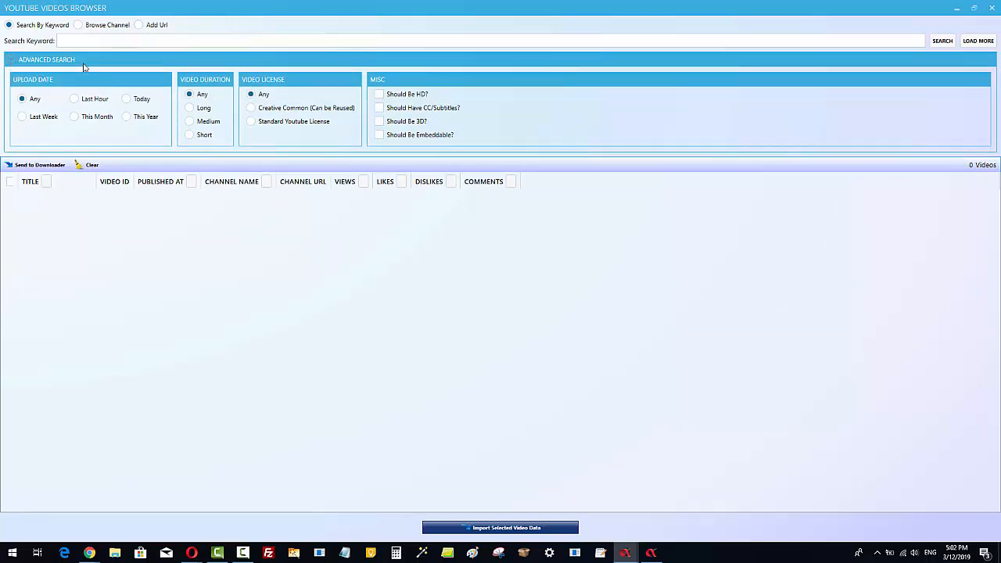
click(127, 117)
right_click(168, 41)
click(192, 80)
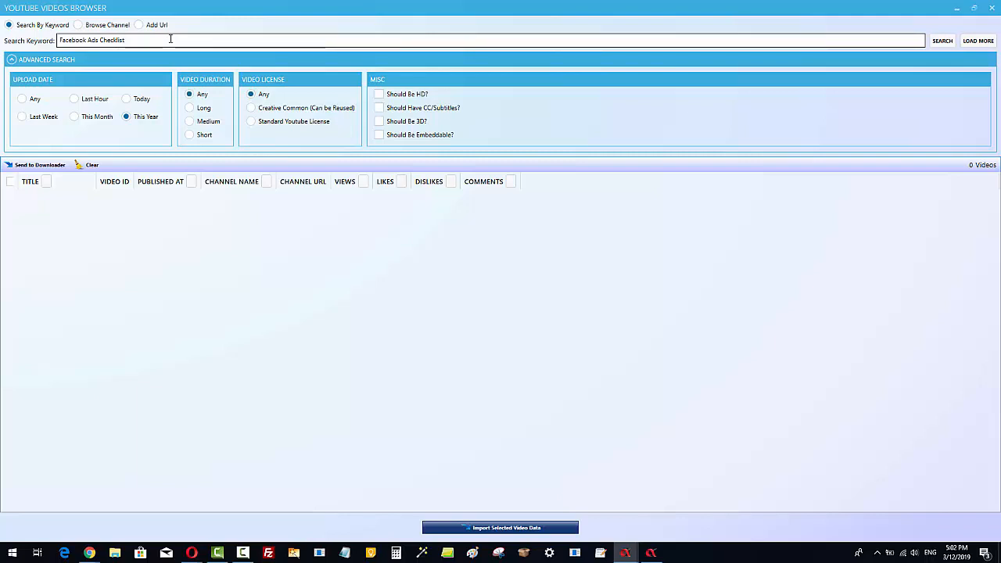
text(2019)
key(BackSpace)
key(BackSpace)
key(BackSpace)
key(BackSpace)
key(BackSpace)
Set the video duration to Medium and run the keyword search.
click(191, 124)
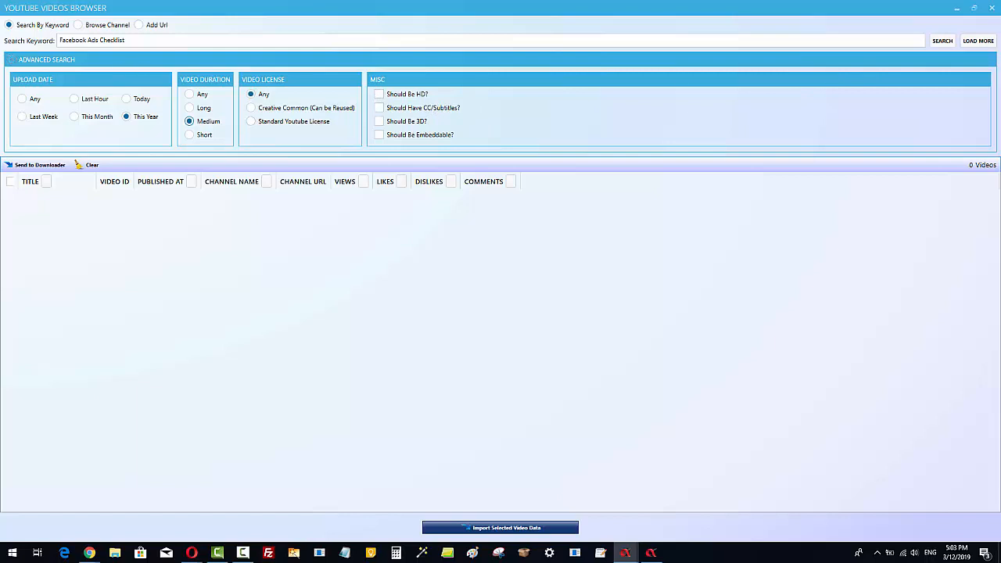
click(942, 41)
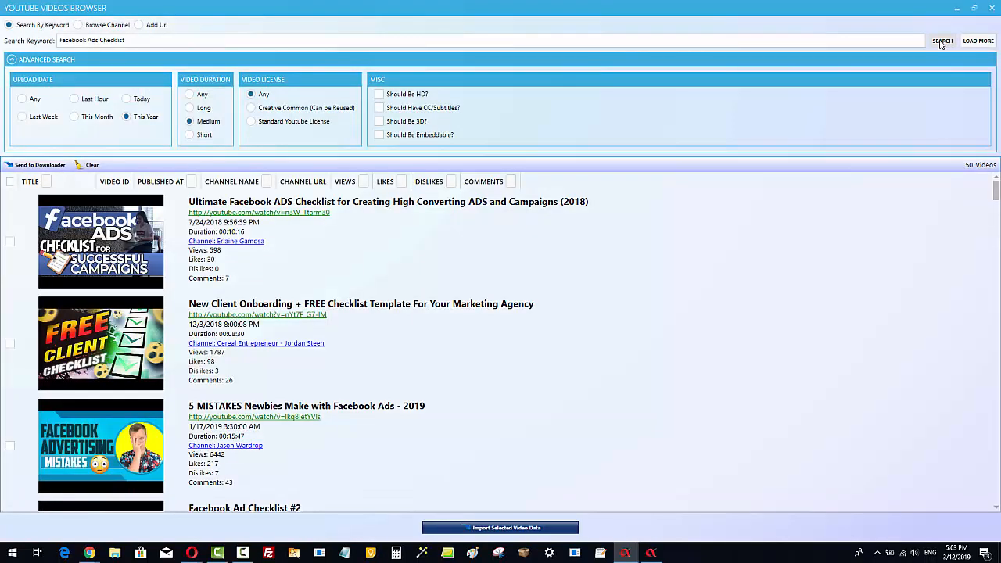
Filter the results to remove videos whose title does not contain checklist.
click(11, 59)
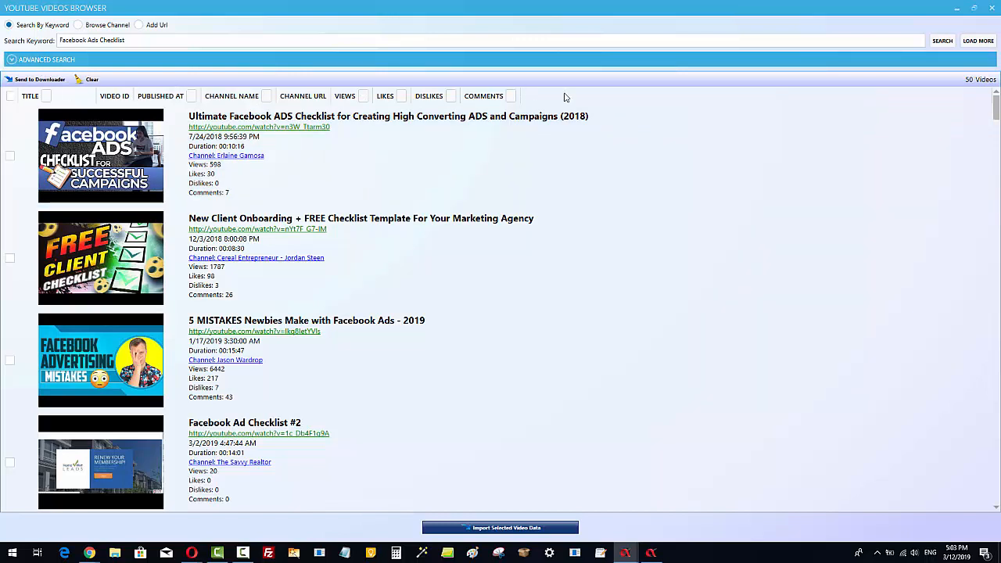
click(47, 95)
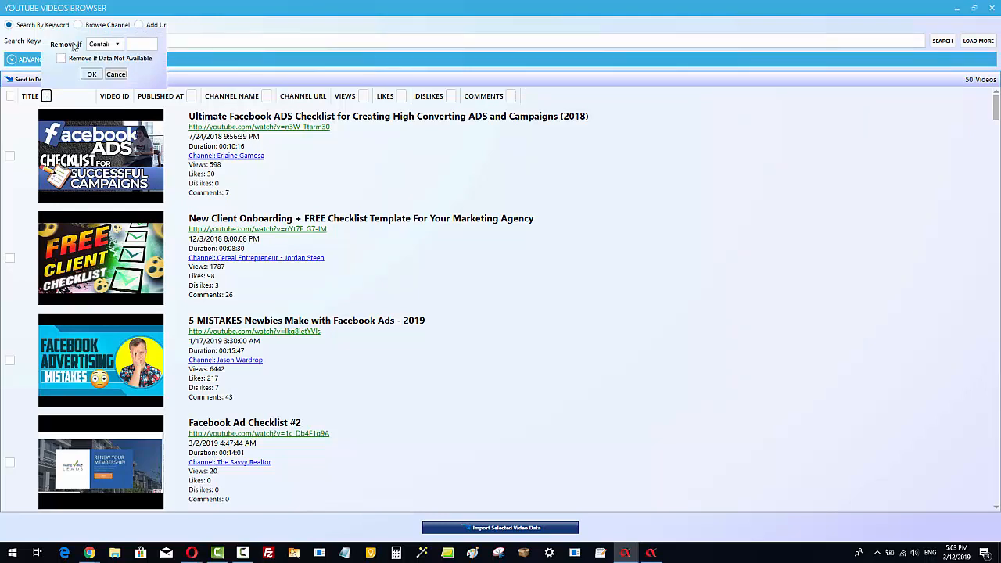
click(116, 44)
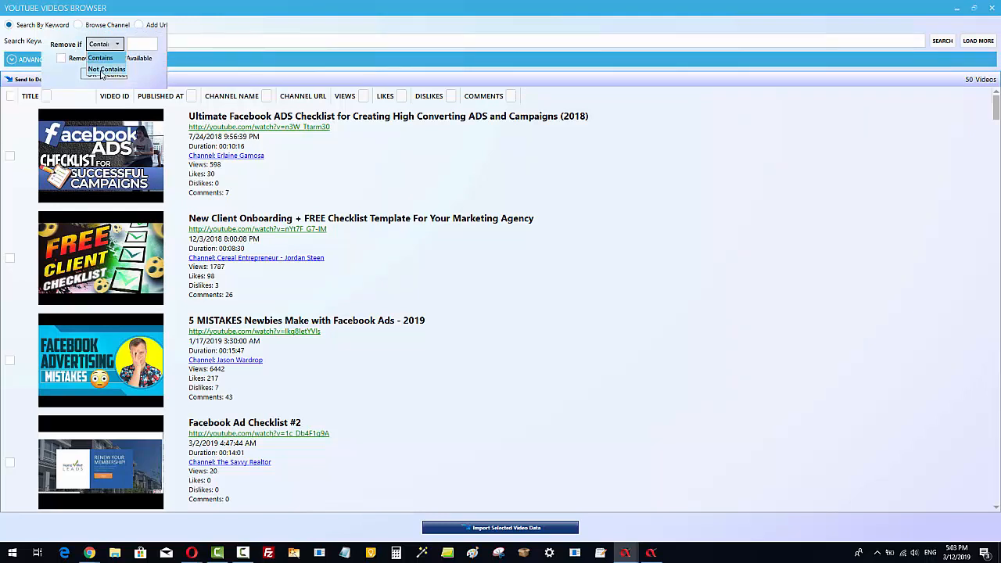
click(101, 69)
click(153, 47)
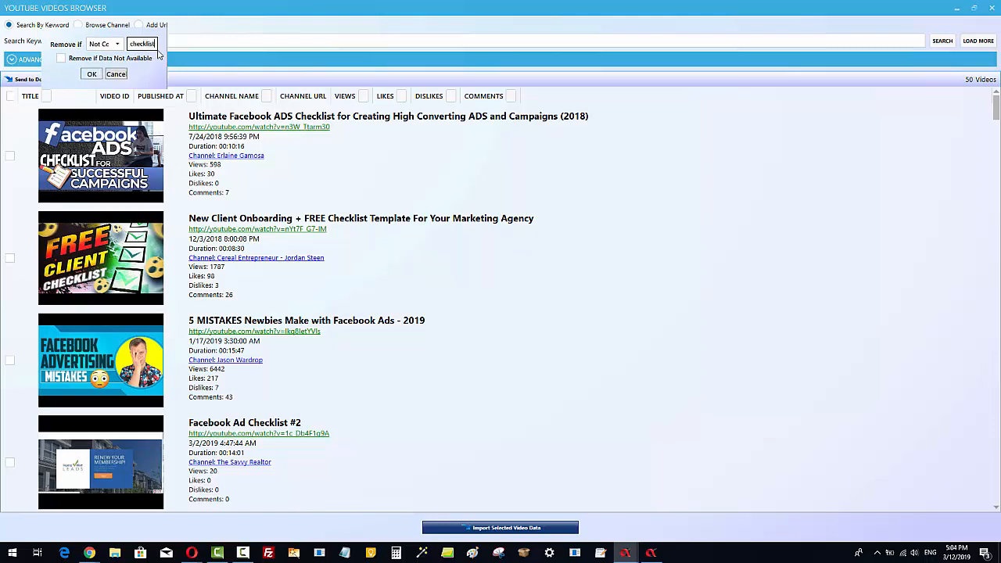
click(90, 74)
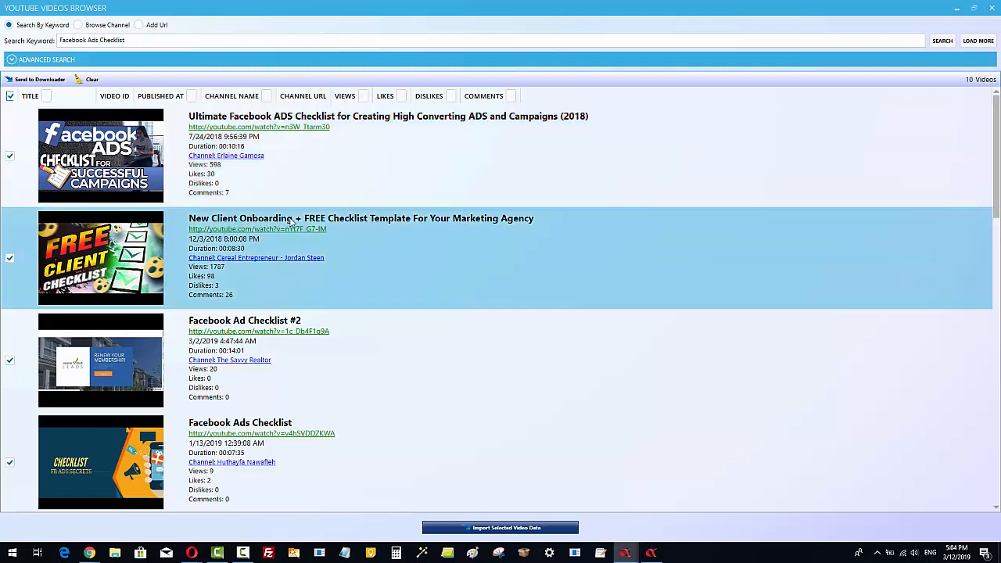
Deselect the 'New Client Onboarding' and 'Facebook Ad Checklist #2' videos.
click(10, 257)
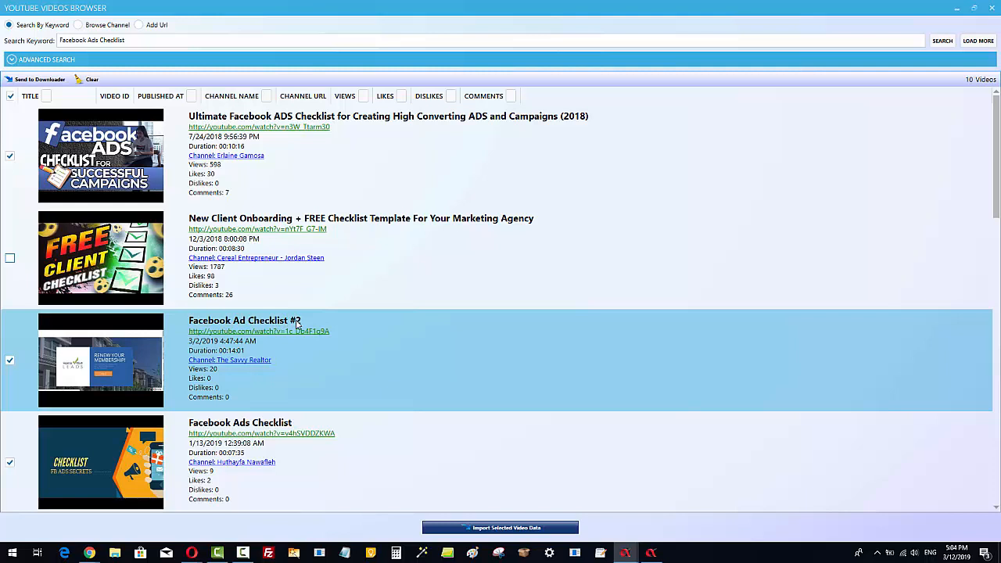
click(9, 360)
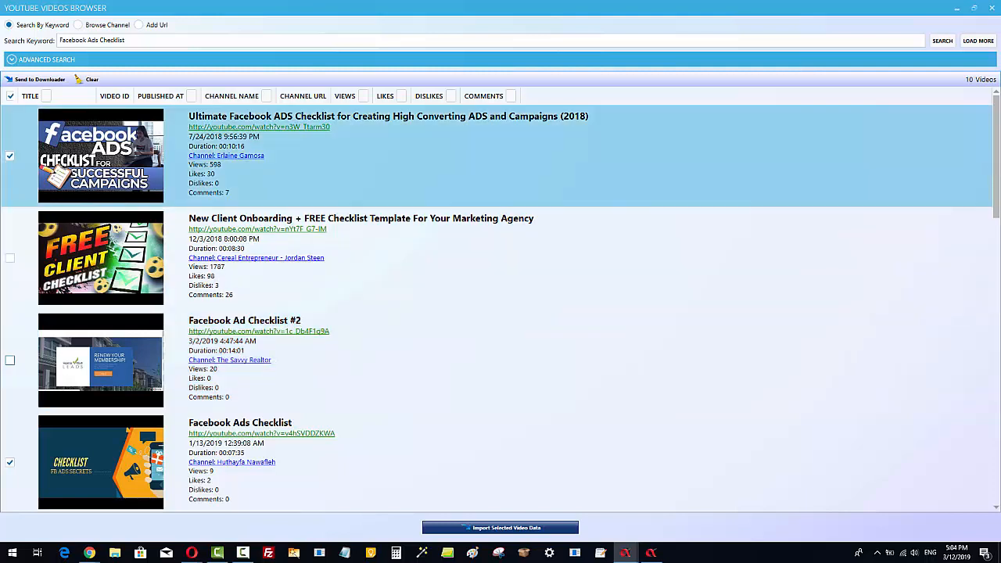
Review the remaining selected videos and import them into the playlist.
drag(996, 171, 1000, 171)
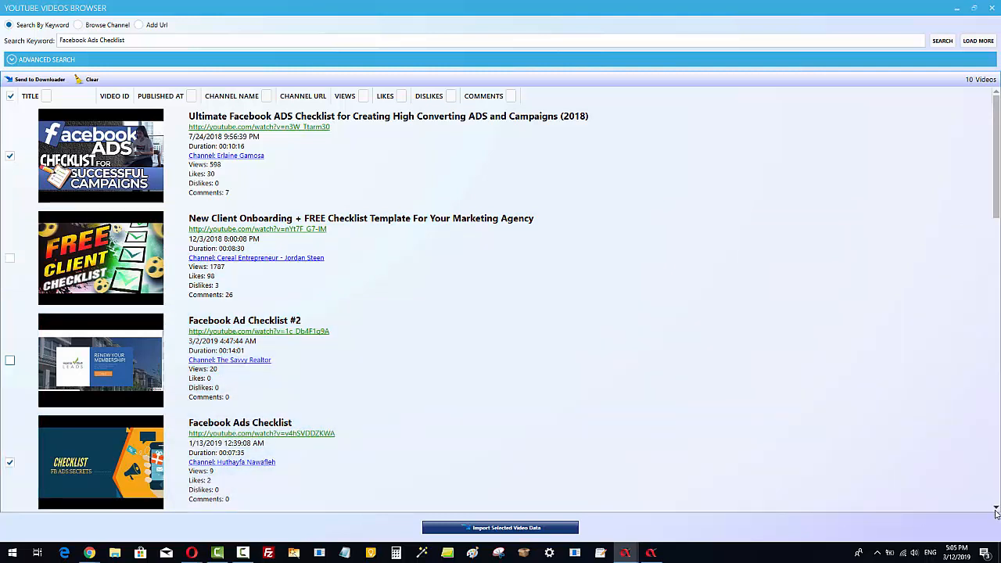
click(995, 508)
click(995, 508)
click(995, 508)
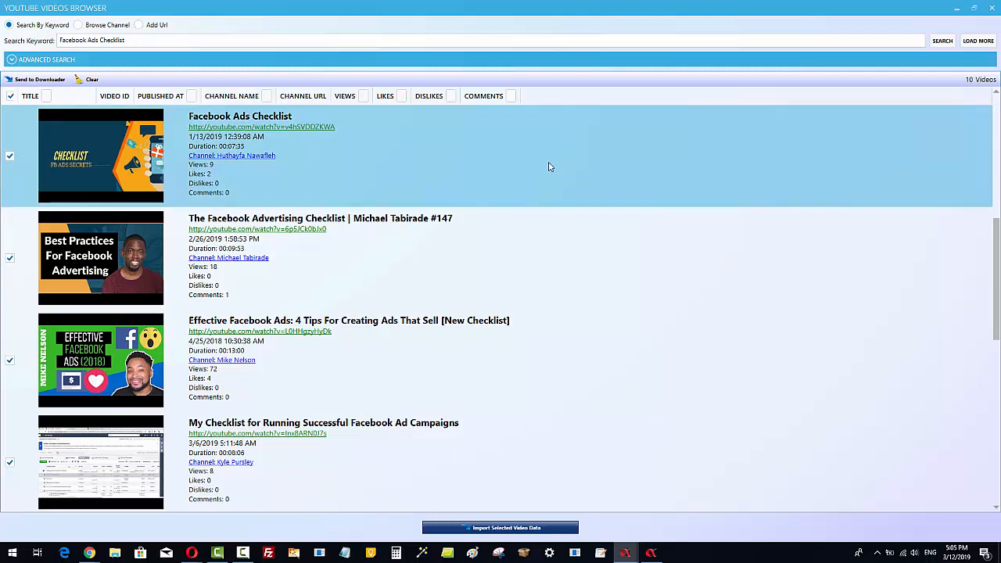
click(320, 241)
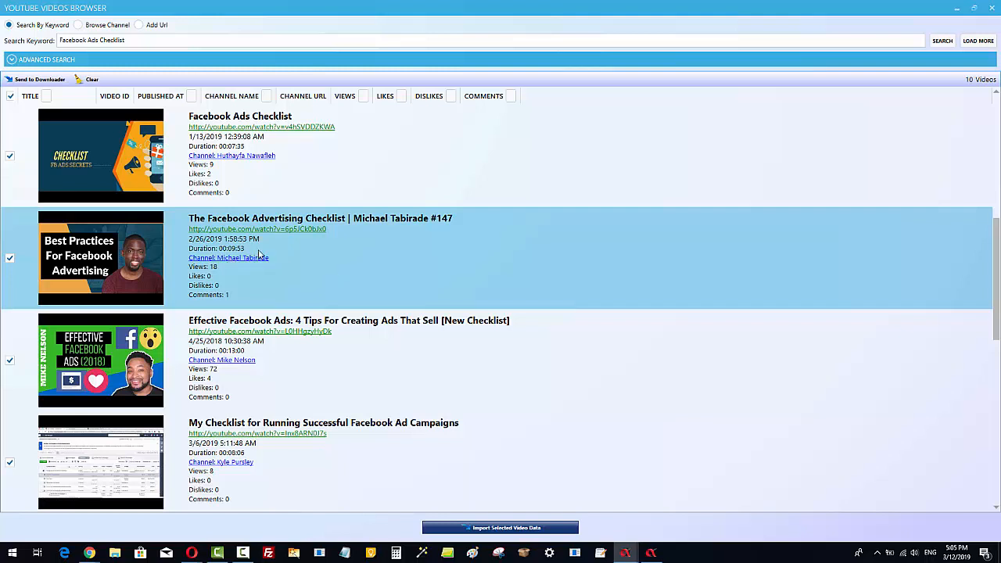
click(96, 354)
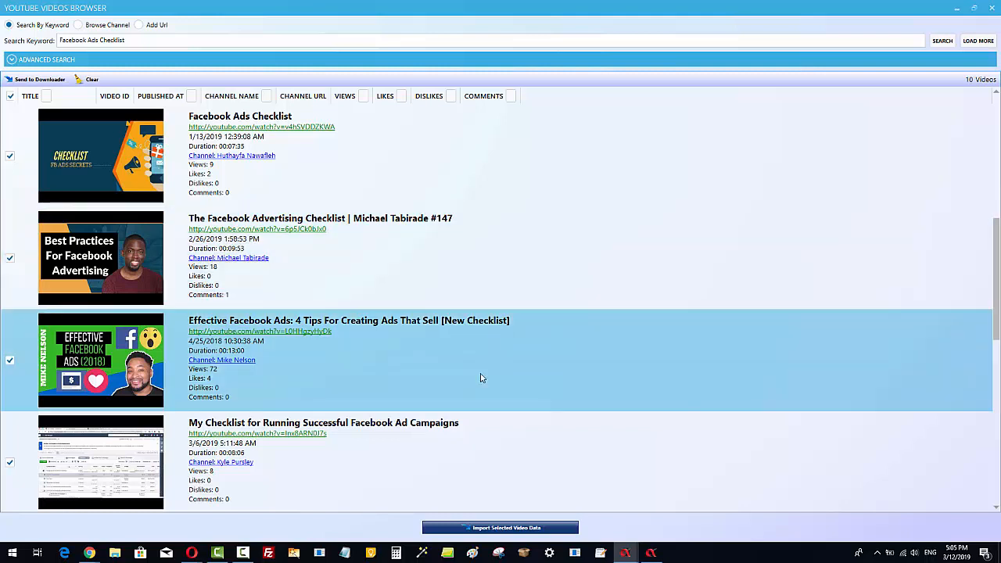
scroll(480, 378, up, 3)
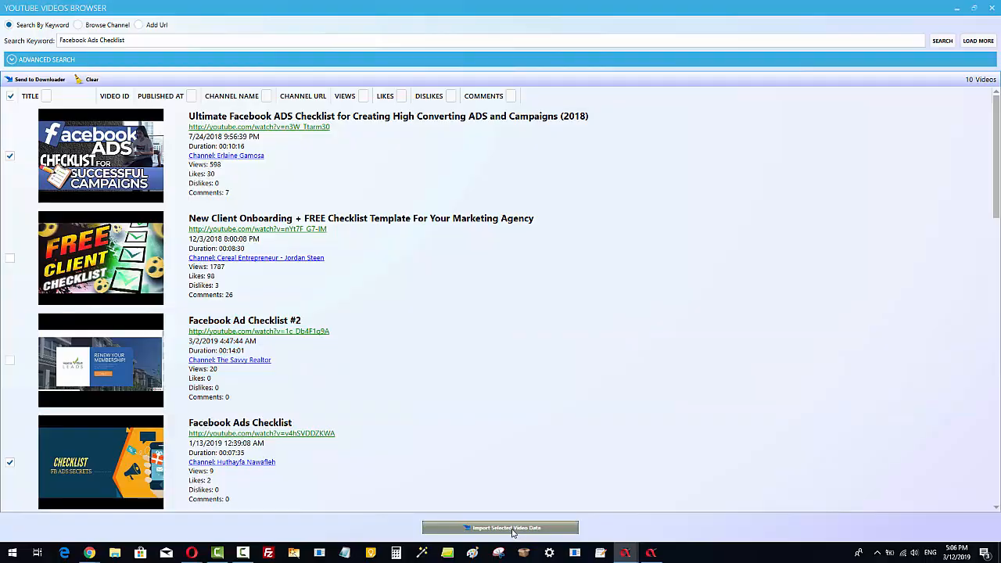
click(513, 530)
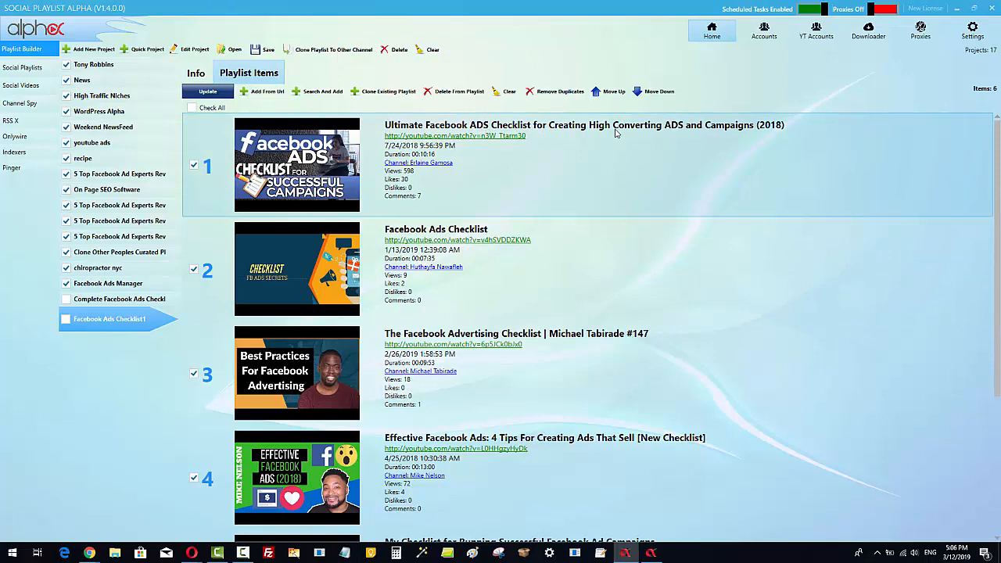
Move the 'Facebook Ads Checklist' video down toward the end of the playlist.
scroll(828, 422, down, 2)
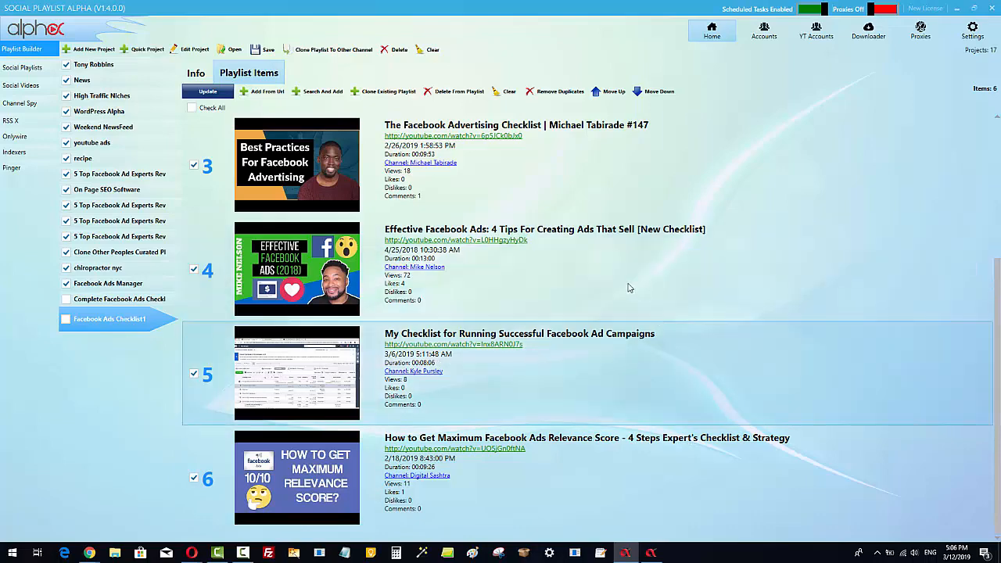
scroll(930, 375, up, 2)
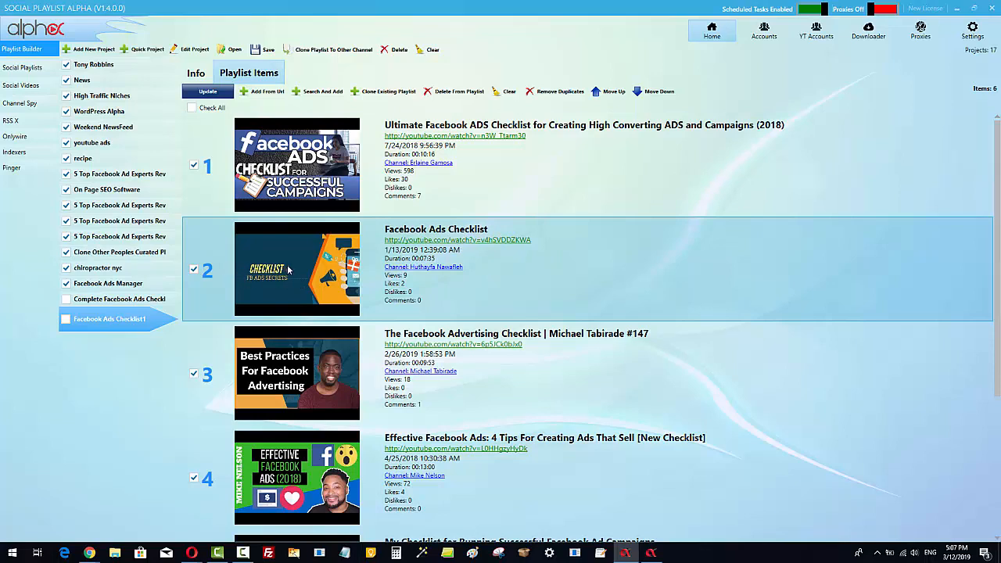
click(659, 91)
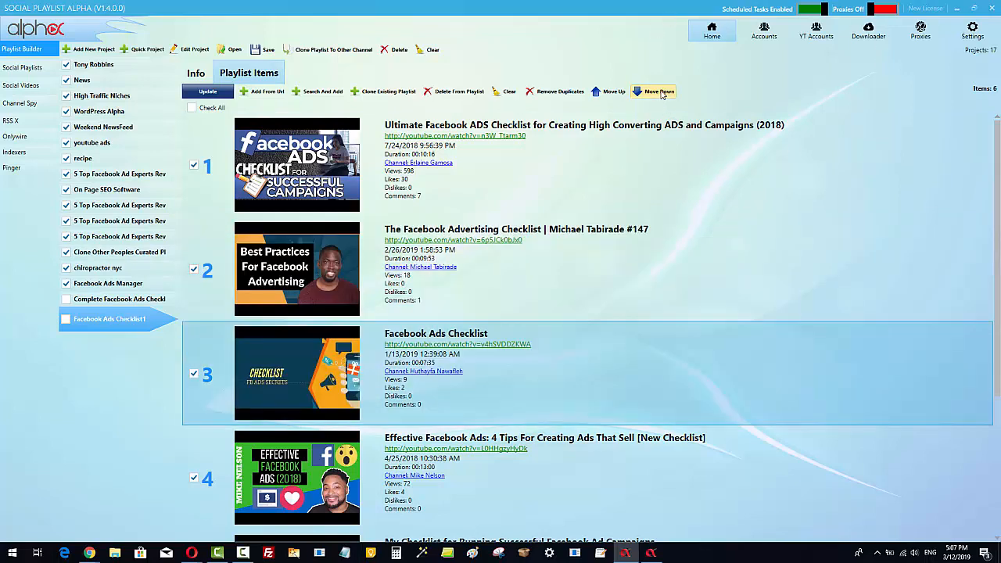
click(659, 91)
click(659, 91)
click(659, 91)
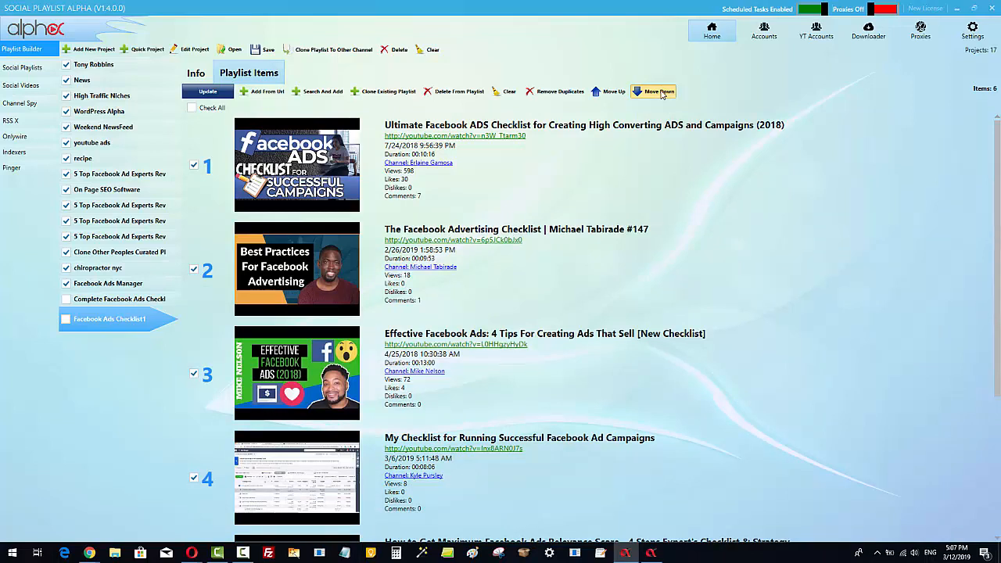
click(659, 92)
Reorder the 'My Checklist for Running Successful Facebook Ad Campaigns' video toward the end of the playlist.
click(545, 314)
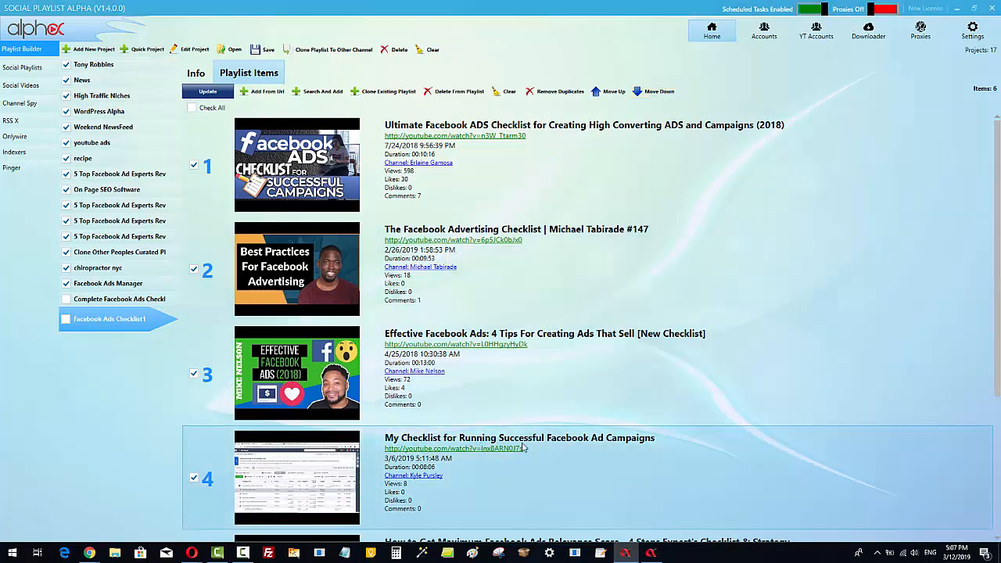
click(191, 443)
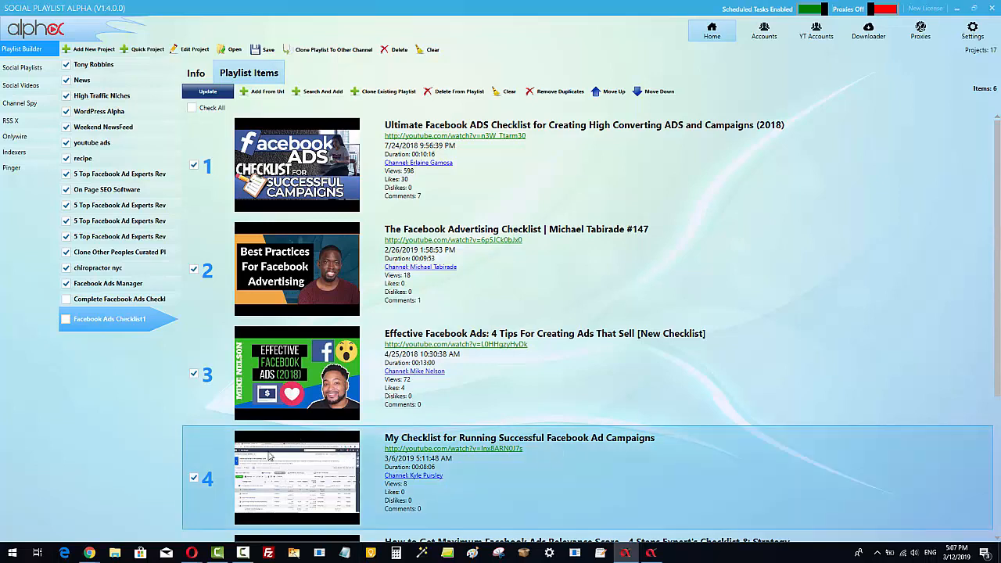
click(660, 92)
click(661, 92)
scroll(706, 293, down, 2)
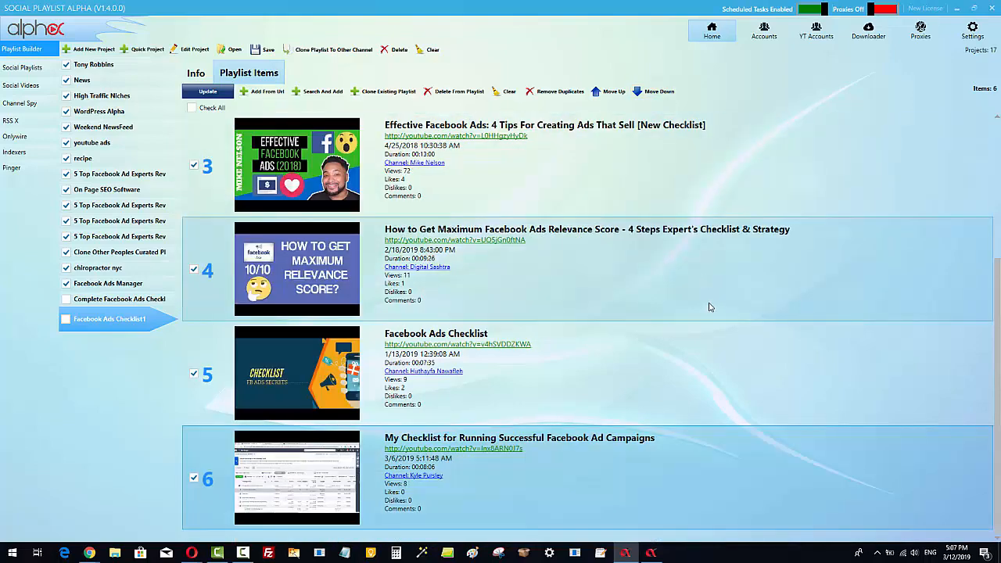
click(602, 93)
scroll(778, 396, up, 2)
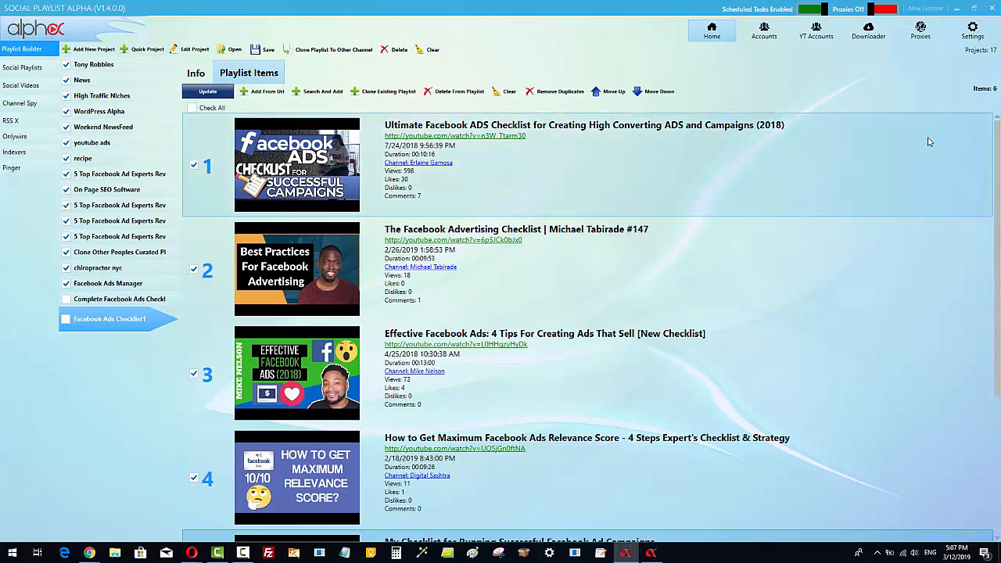
scroll(693, 391, down, 3)
scroll(693, 391, up, 3)
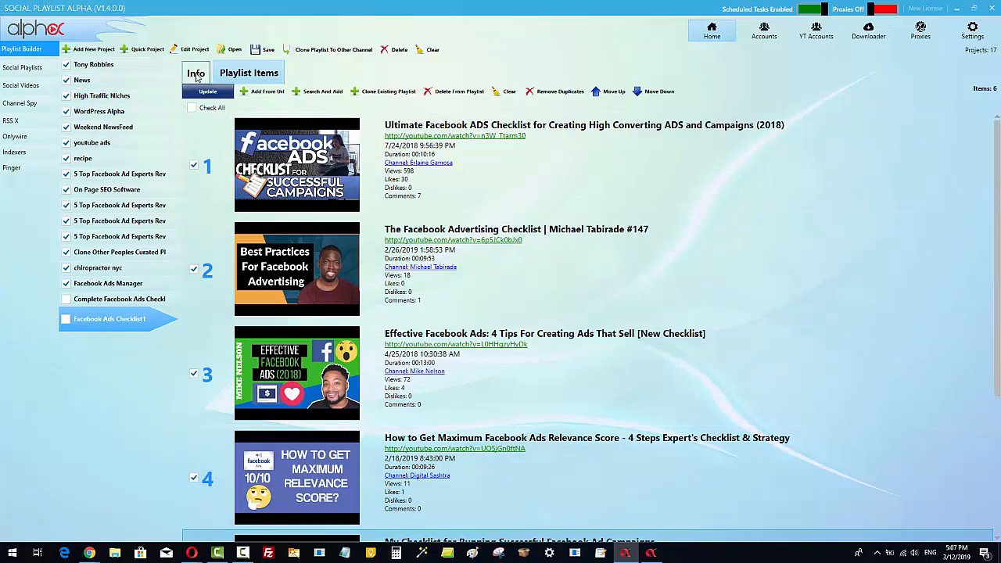
Change the playlist title to '7 Facebook Ads Checklists That You Need For 2019'.
click(196, 75)
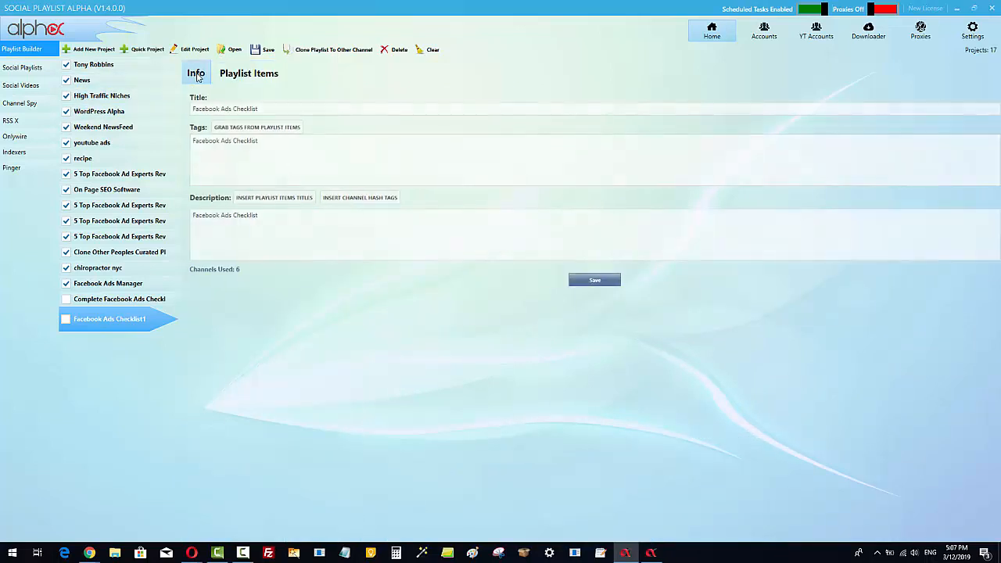
click(278, 111)
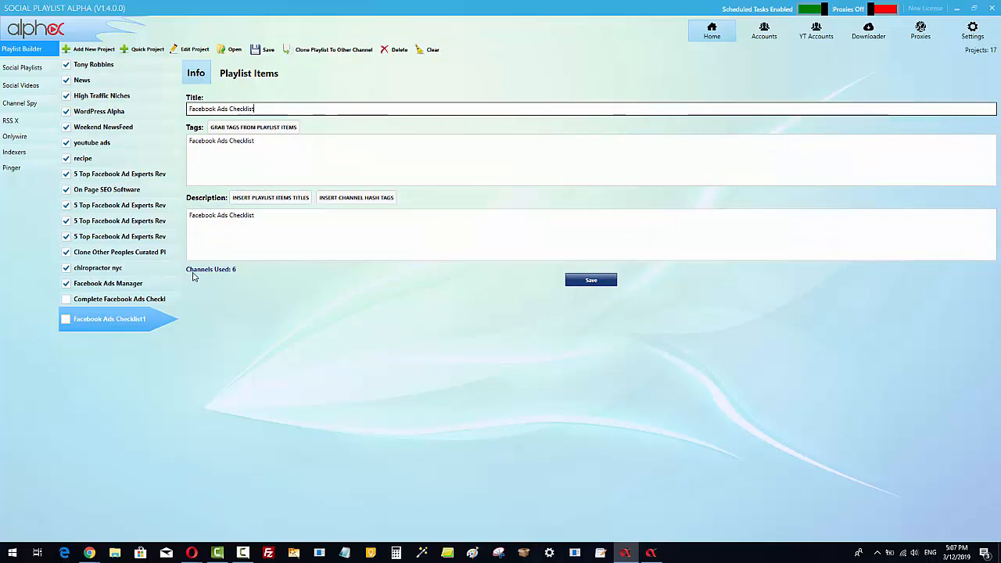
click(190, 109)
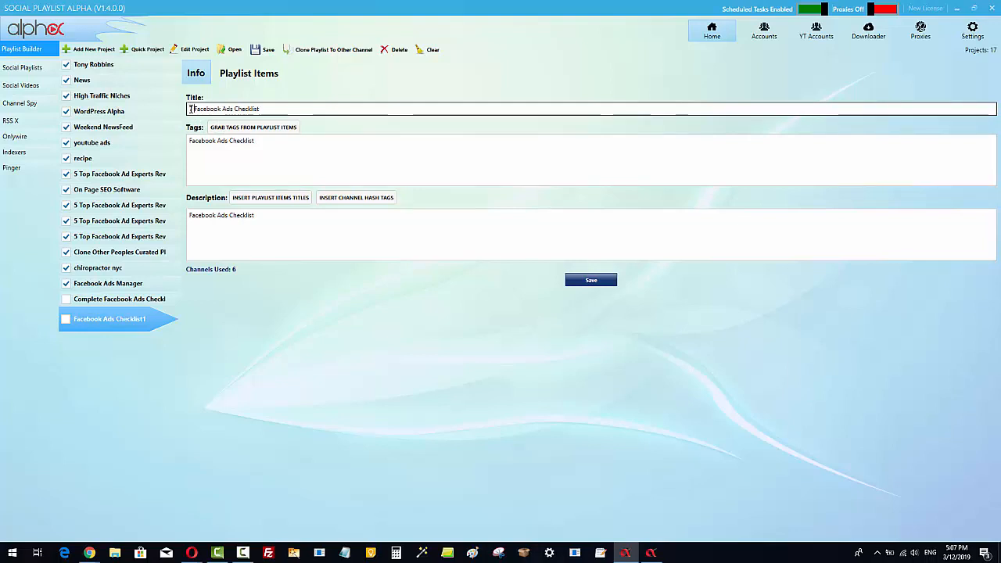
text(Experts )
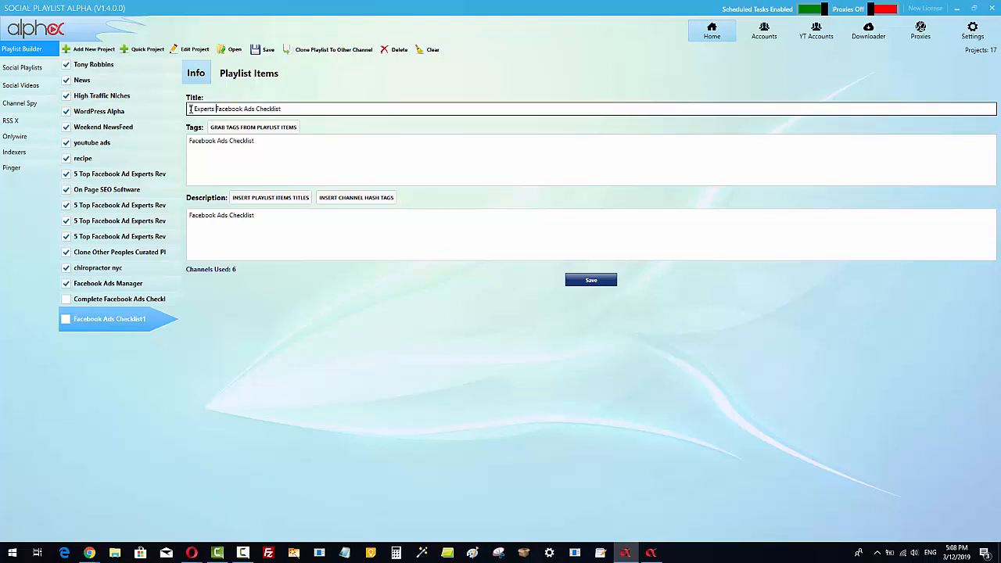
text(Reveal Their)
drag(233, 110, 218, 111)
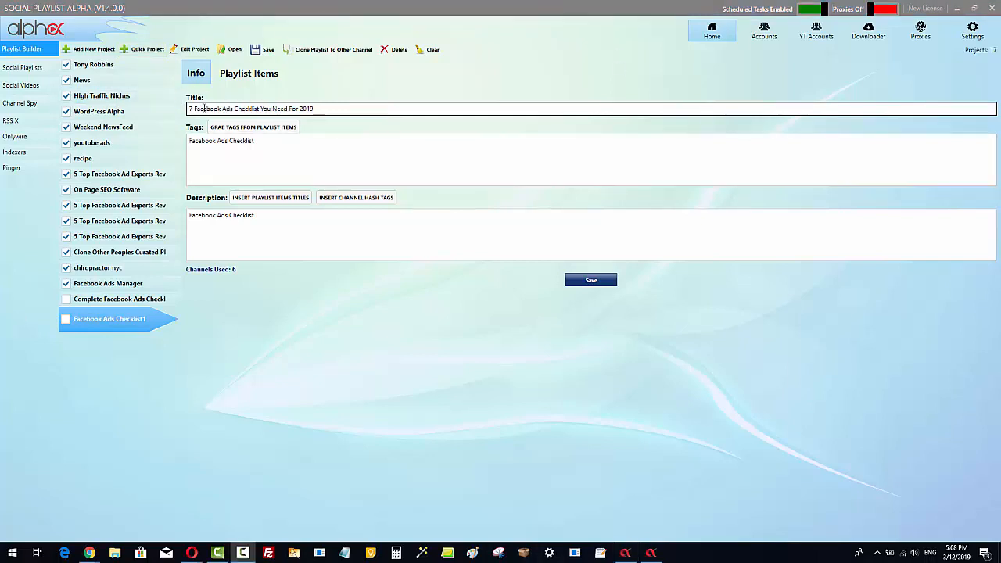
click(259, 109)
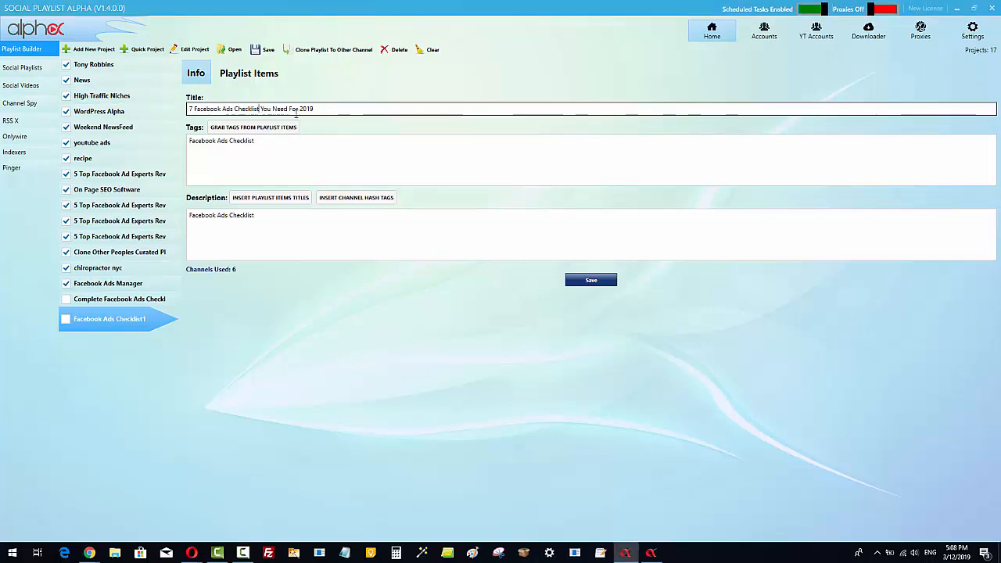
text(s That)
click(350, 109)
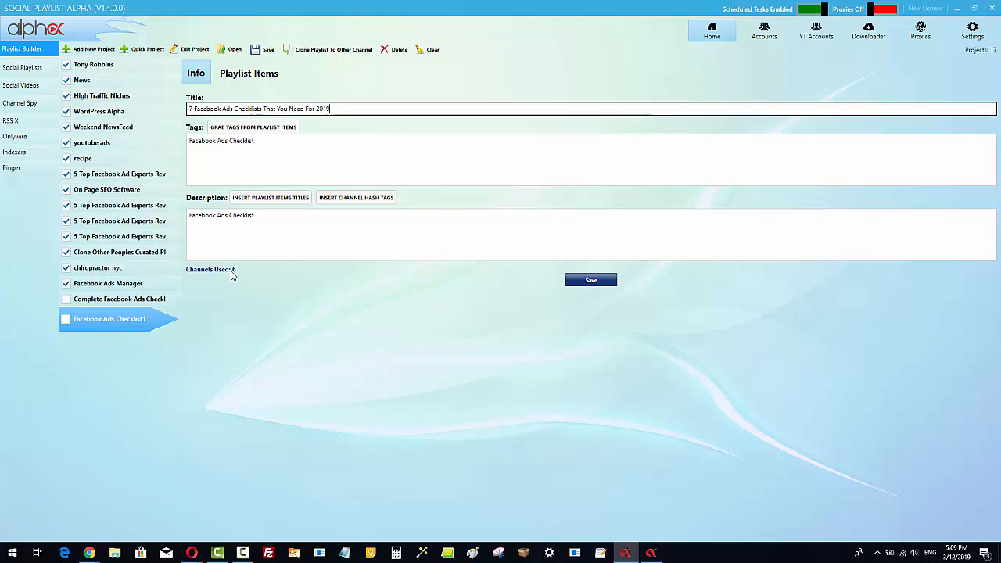
Grab tags from the playlist items, picking 'facebook advertising tips and strategies 2018' and 'facebook advertising'.
click(240, 129)
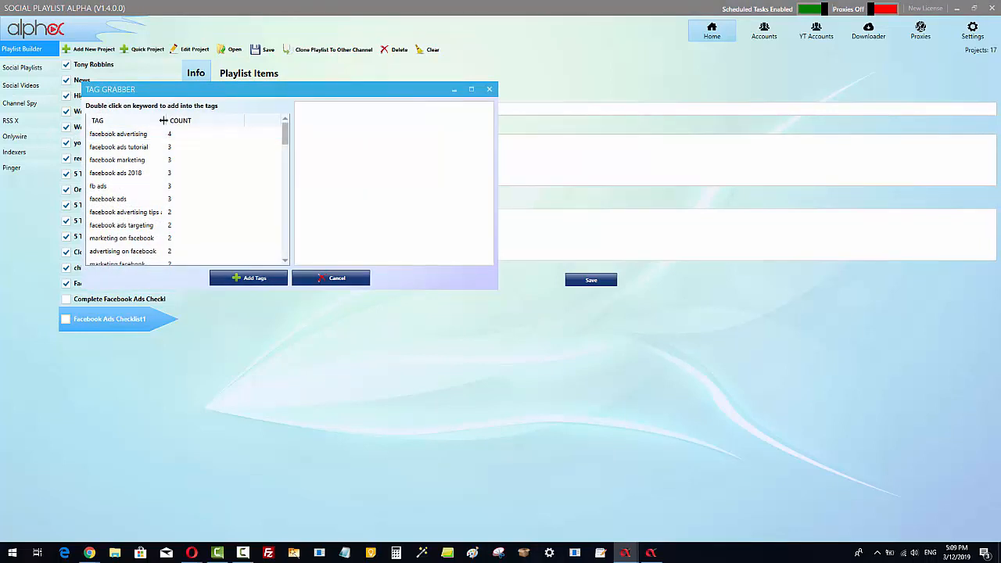
drag(166, 121, 202, 121)
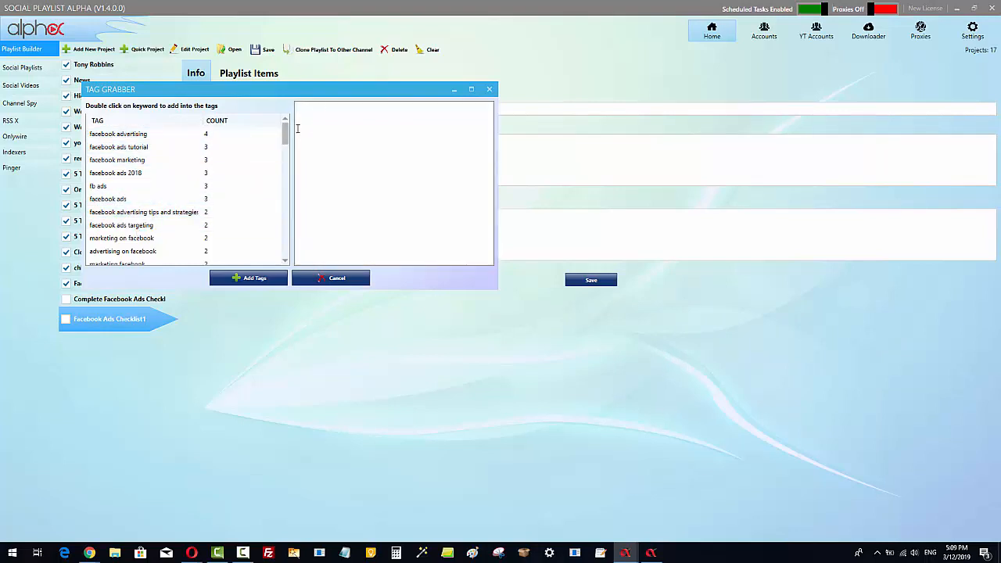
mouse_move(286, 131)
mouse_down()
mouse_move(295, 261)
mouse_move(290, 127)
mouse_up()
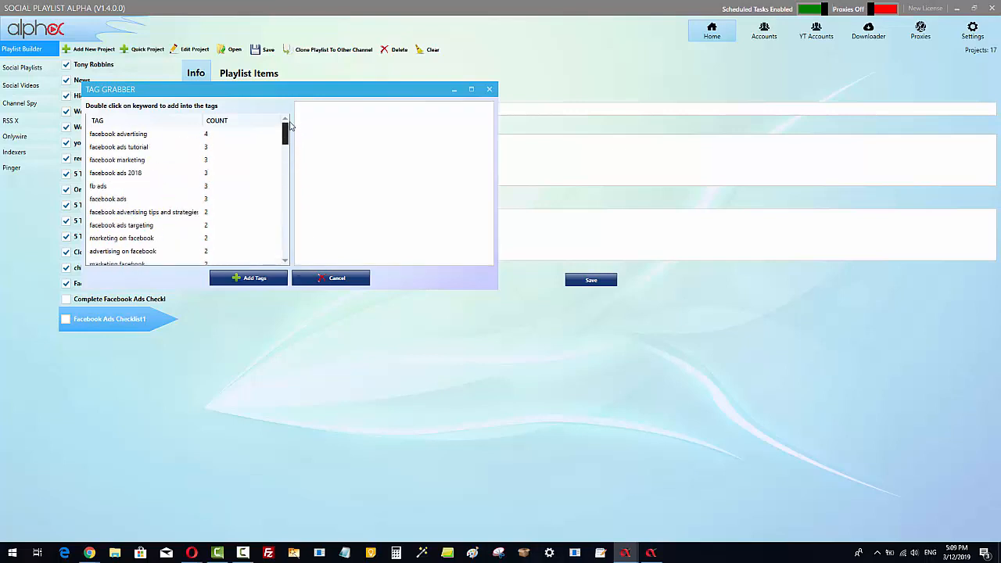
drag(317, 92, 490, 110)
click(327, 155)
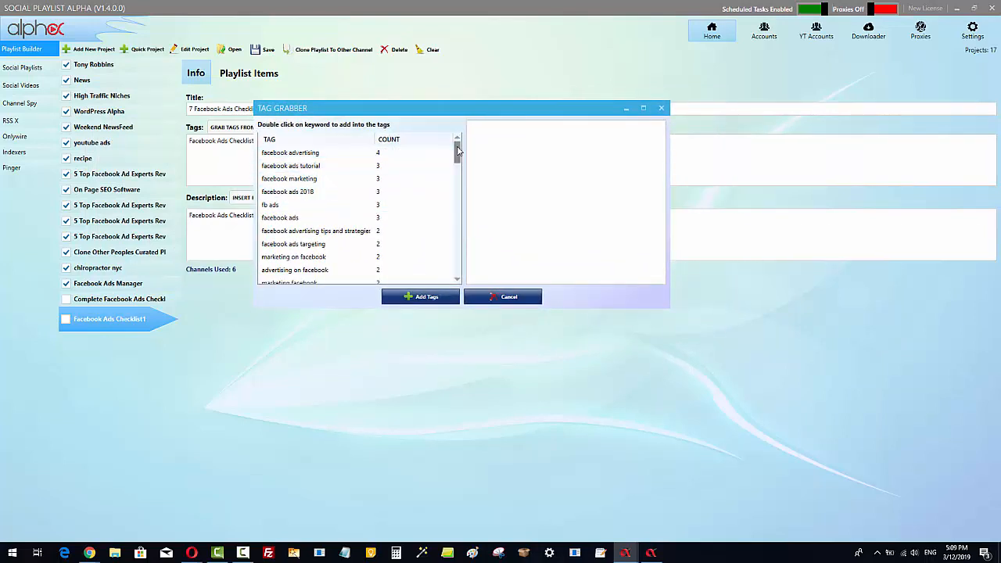
drag(458, 148, 458, 148)
double_click(298, 231)
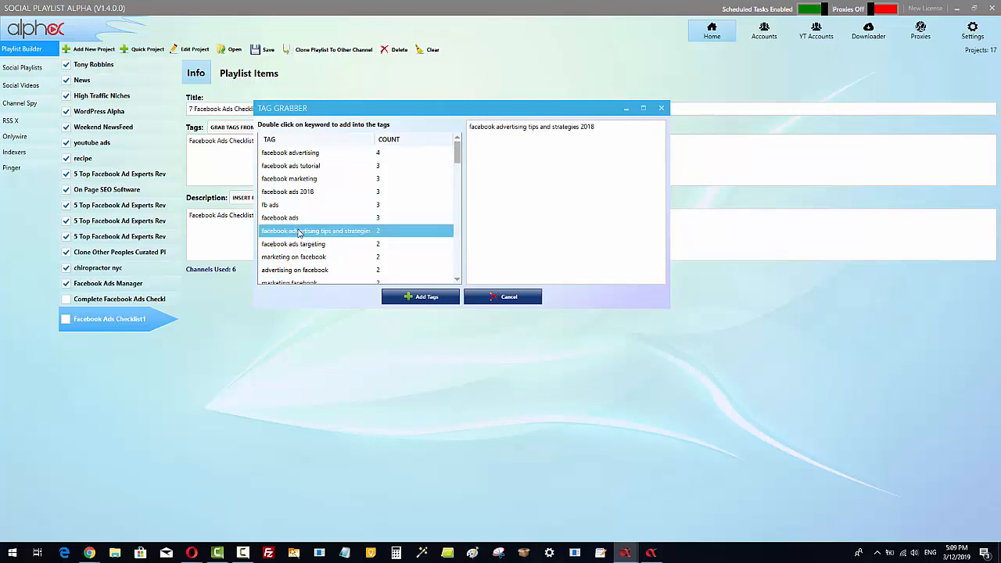
double_click(315, 155)
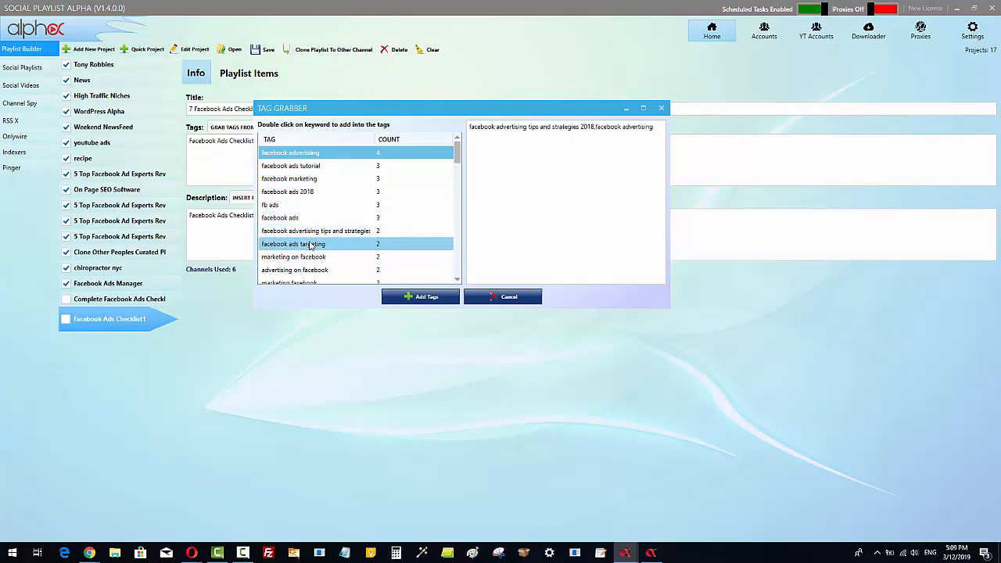
Pick the tags 'facebook ads for creating a high converting ads' and 'facebook ads step by step 2018'.
click(457, 279)
click(458, 279)
click(458, 279)
click(458, 279)
click(458, 279)
click(458, 279)
click(458, 279)
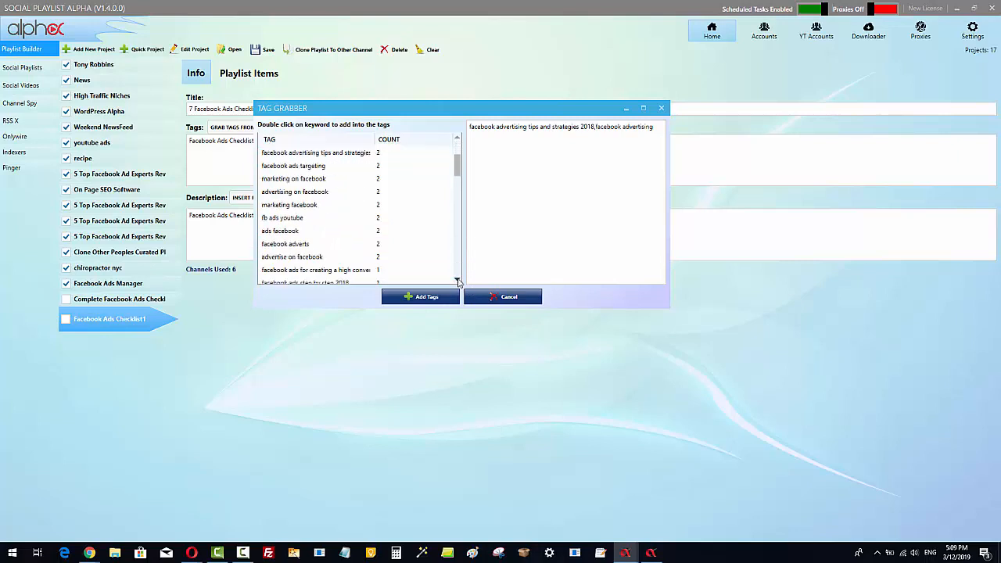
click(458, 279)
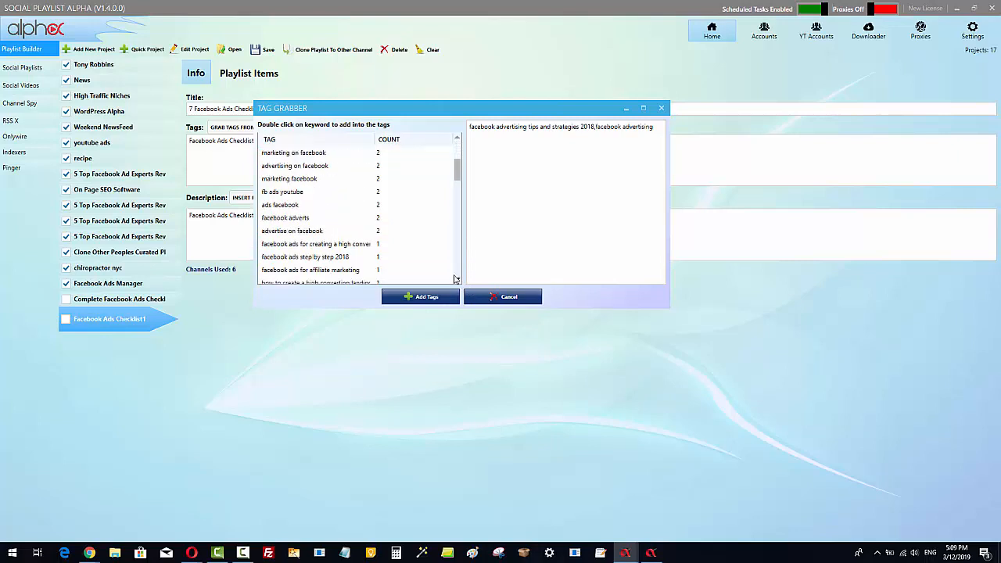
double_click(303, 245)
double_click(332, 258)
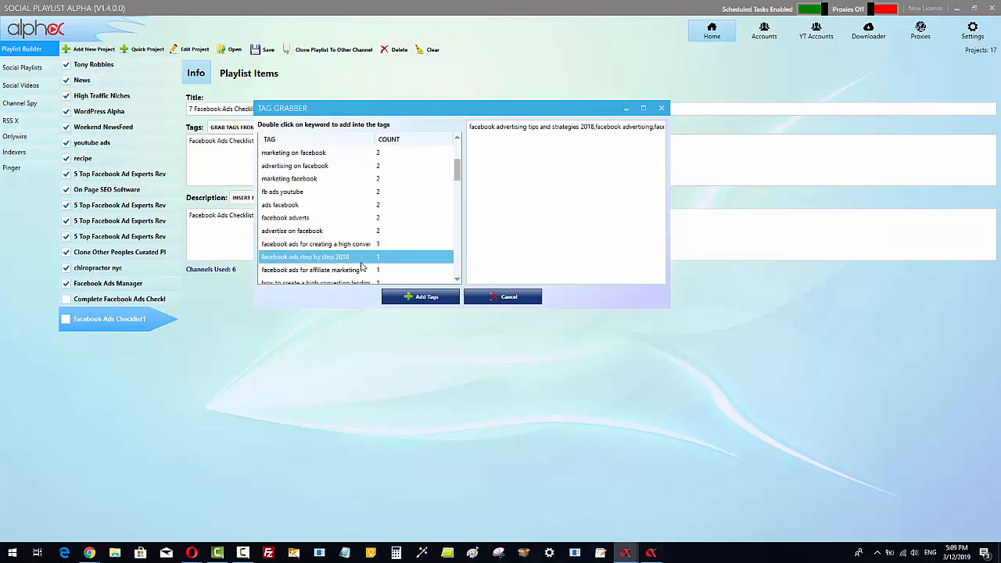
Pick the tags 'how to create a high converting landing page', 'facebook advertising guide' and 'facebook ad campaigns'.
click(458, 279)
click(458, 279)
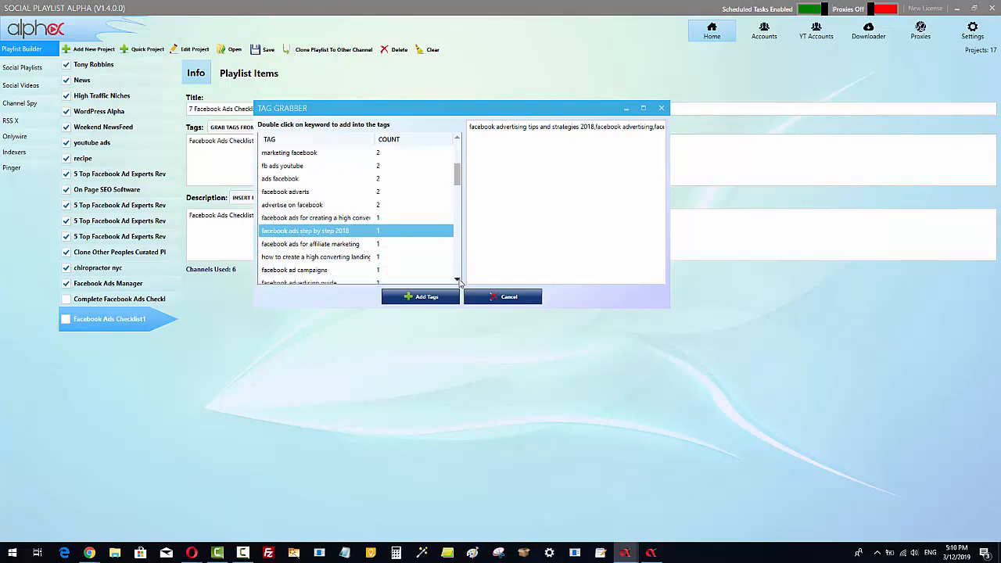
click(457, 279)
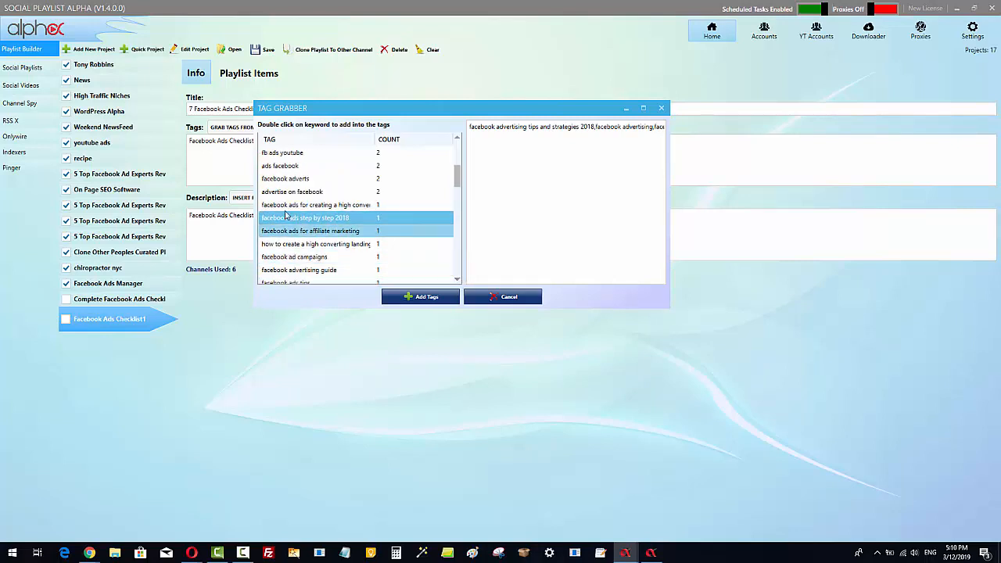
double_click(316, 245)
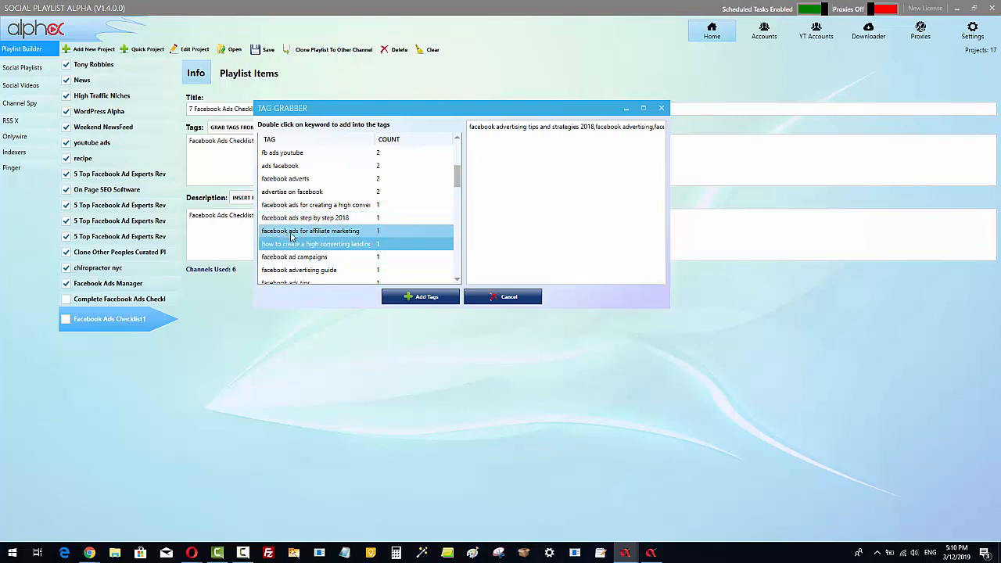
double_click(318, 272)
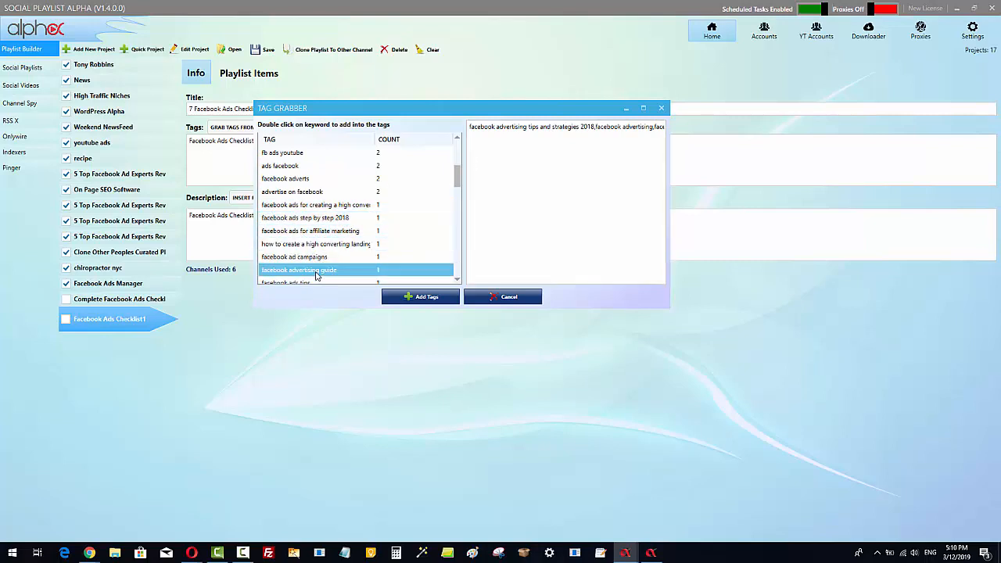
double_click(319, 256)
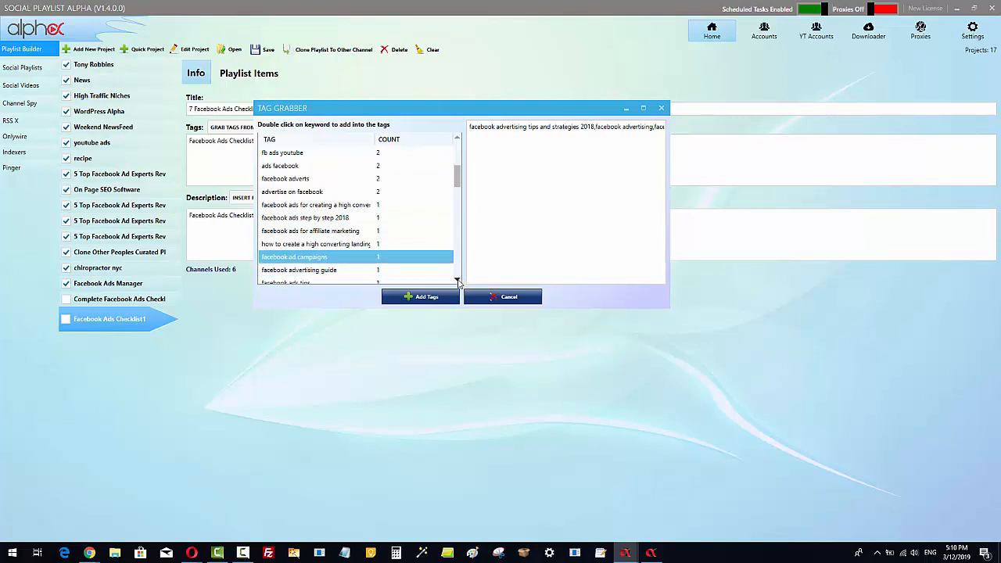
Pick the tags 'facebook ads tips', 'facebook ads for beginners', 'creating facebook ads' and 'facebook ads 2019'.
click(457, 280)
click(457, 280)
double_click(302, 231)
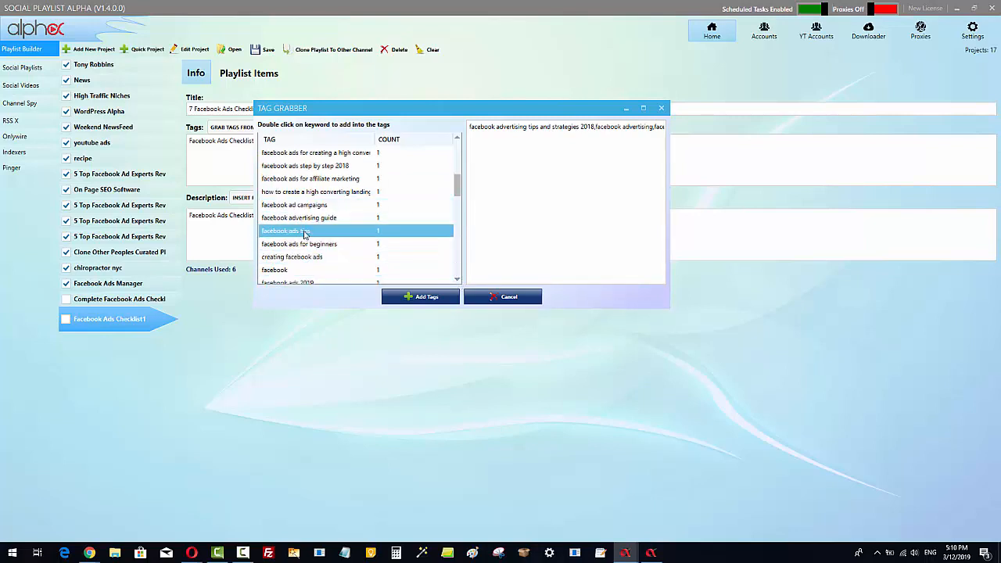
double_click(307, 244)
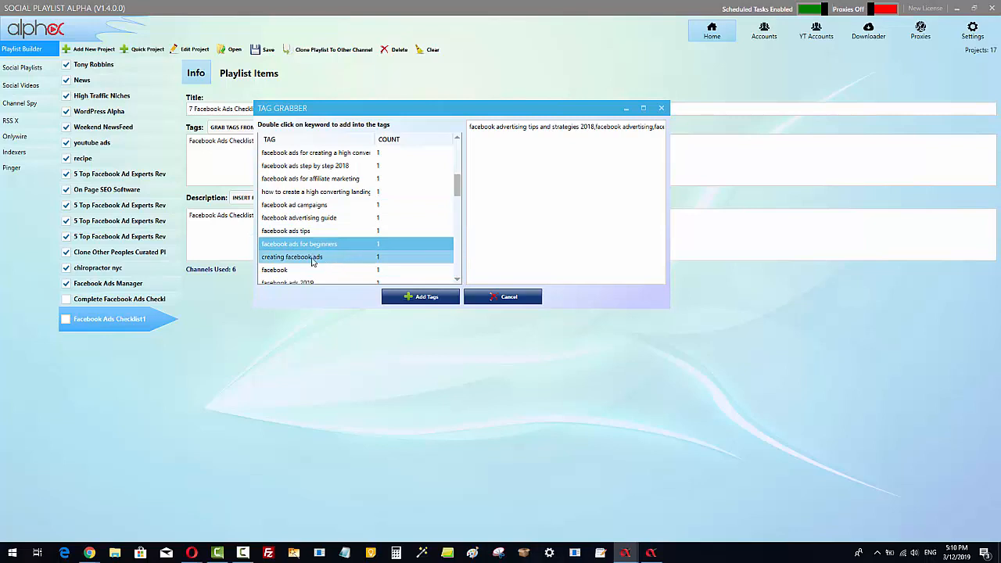
double_click(333, 258)
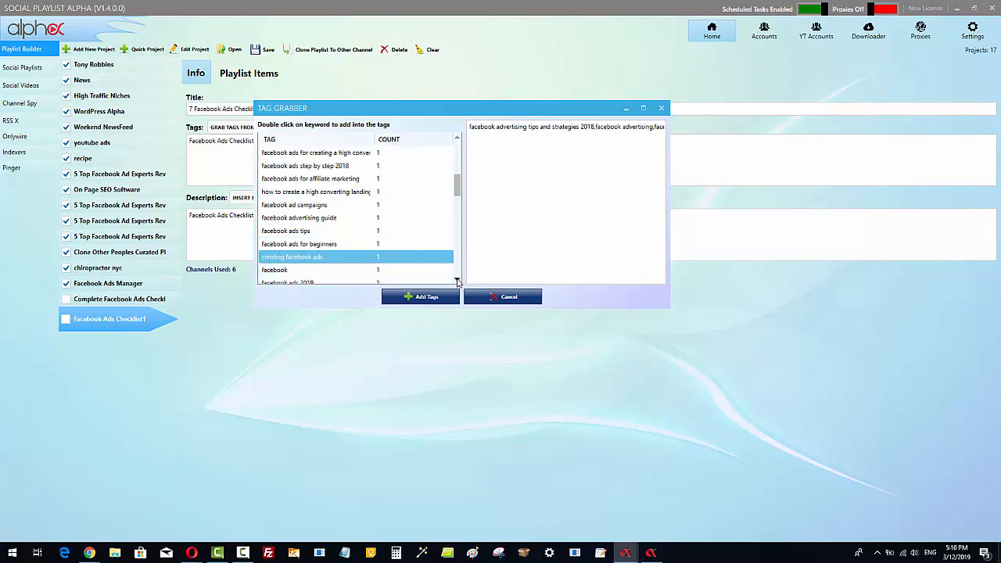
click(457, 279)
double_click(340, 270)
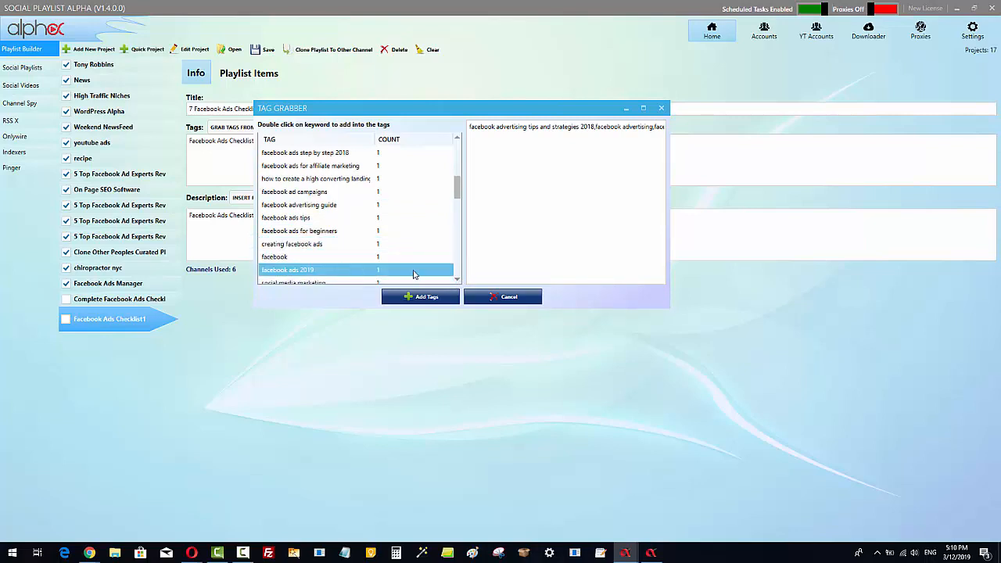
Add the picked tags to the playlist's tags.
click(457, 280)
click(458, 280)
click(458, 279)
click(457, 280)
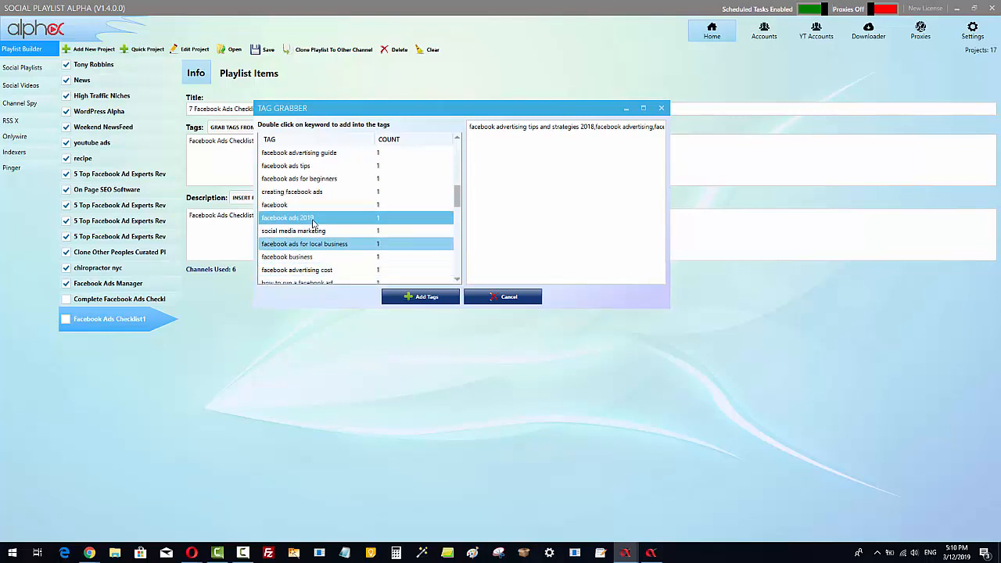
scroll(327, 244, down, 3)
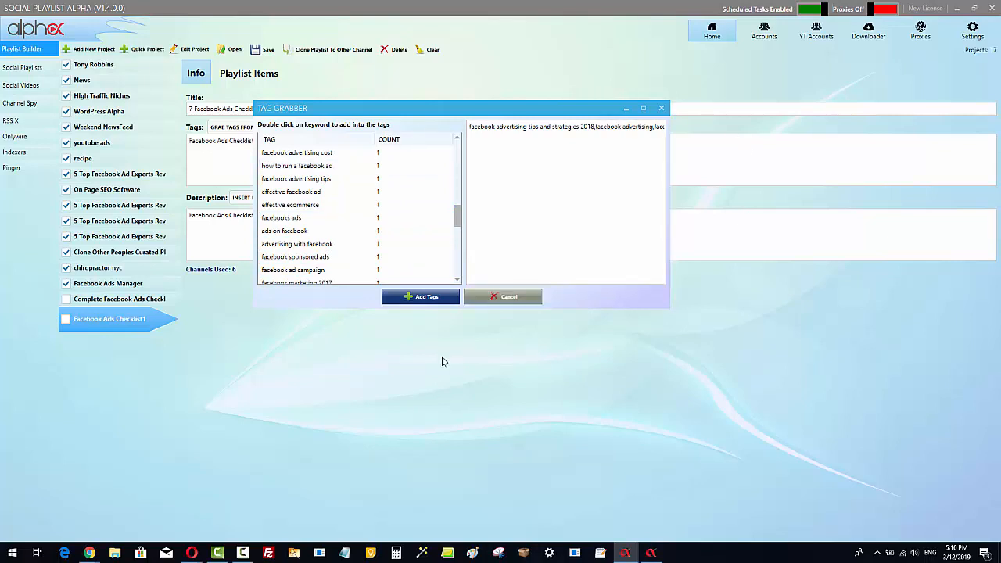
click(429, 299)
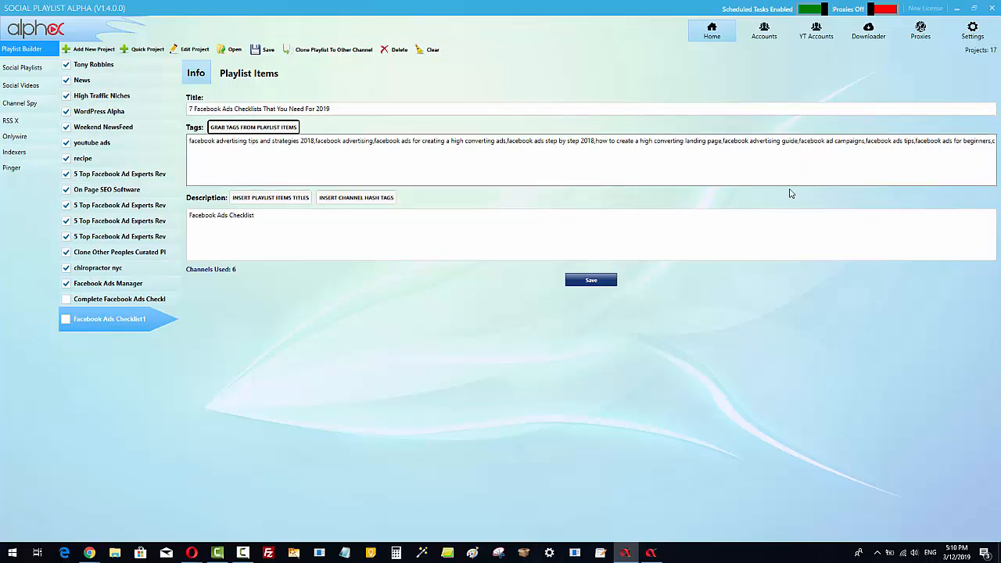
Insert the playlist item titles and the #5DollarAdvertisingStrategies channel hashtag into the description.
click(321, 141)
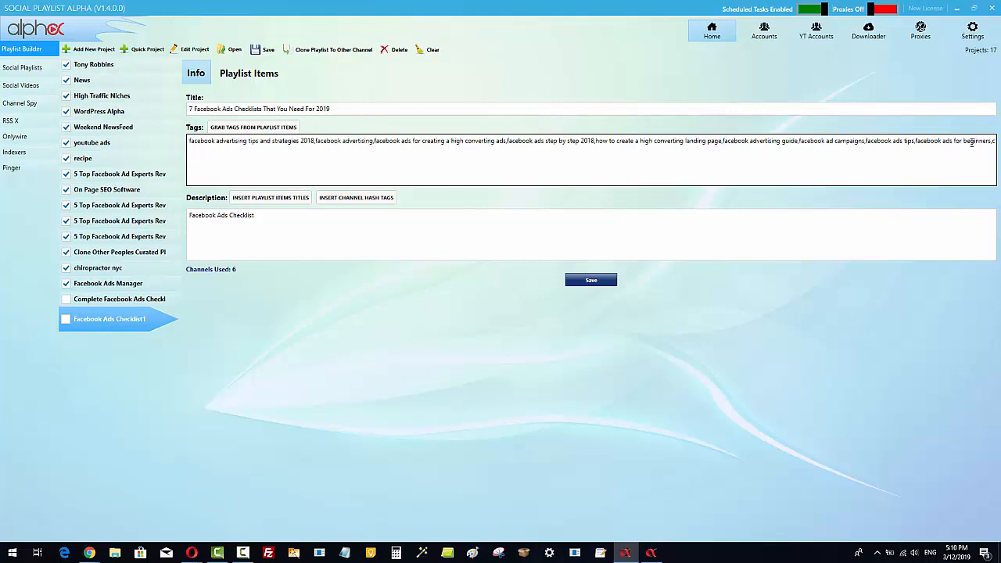
click(255, 221)
click(269, 218)
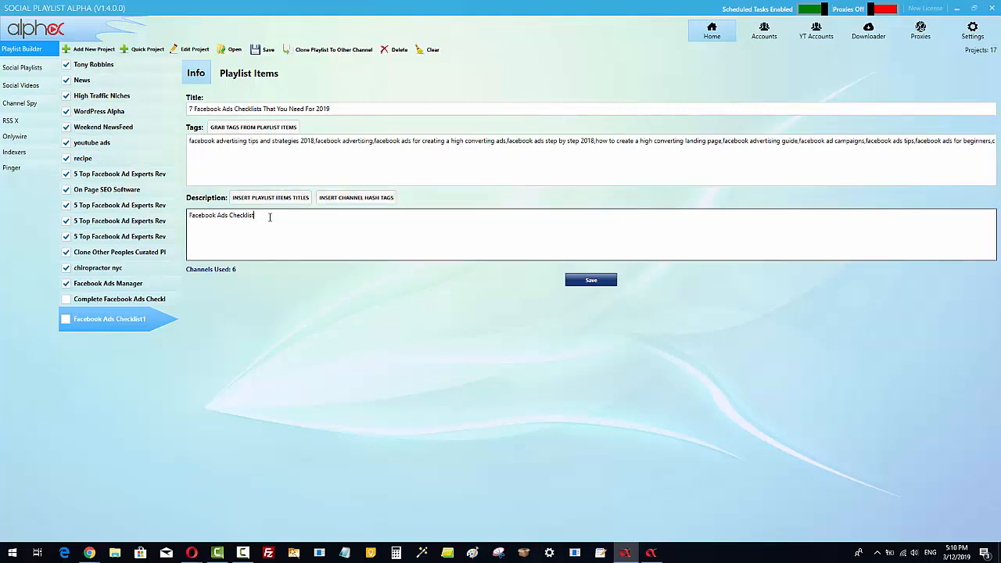
click(266, 198)
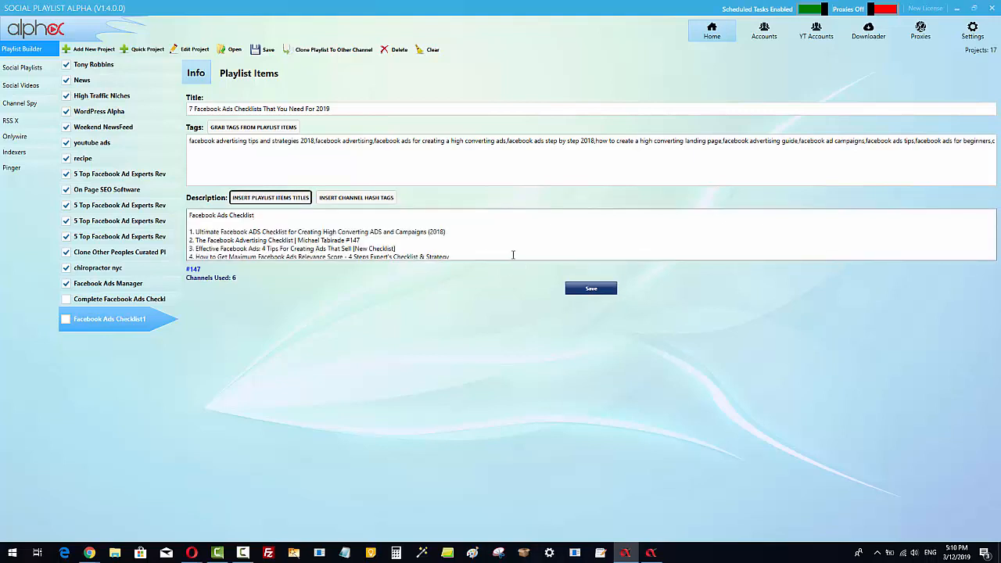
click(510, 254)
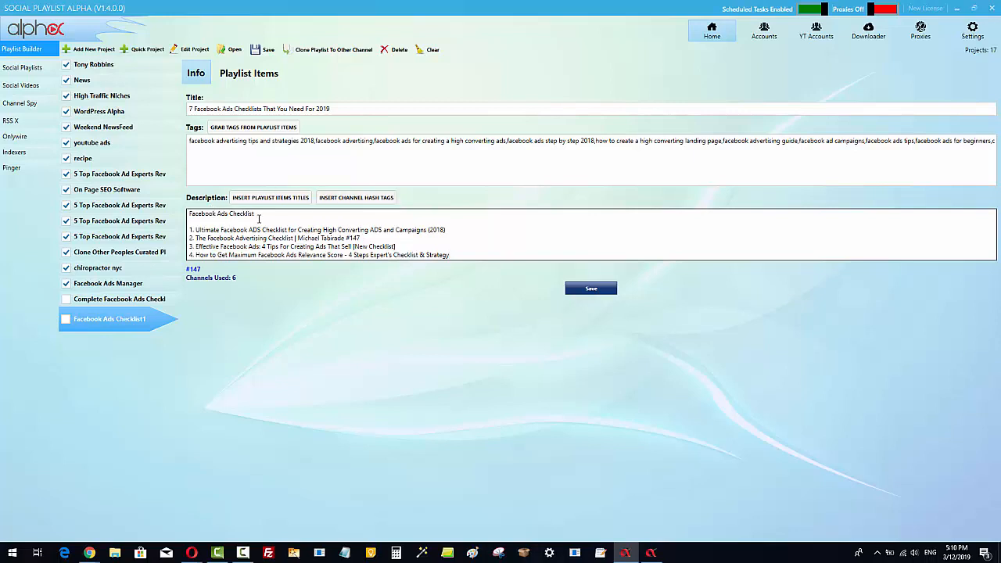
click(351, 199)
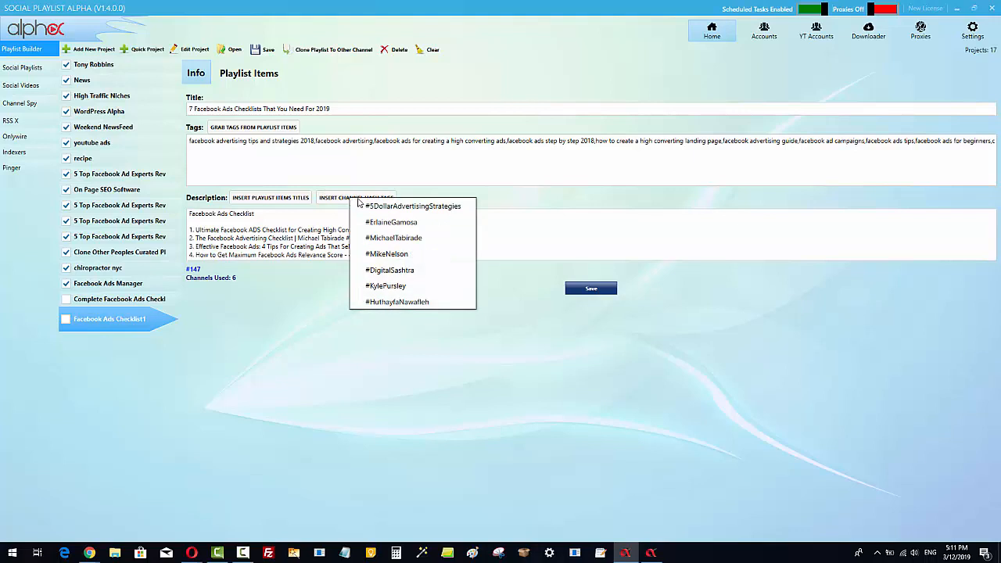
click(391, 207)
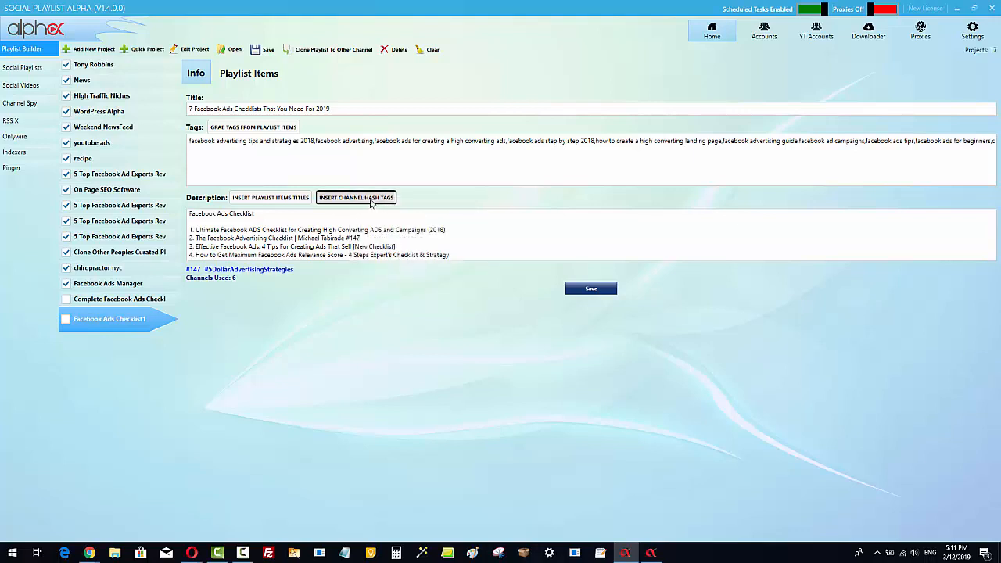
Insert the six remaining channel hashtags, one after another, into the playlist description.
click(372, 200)
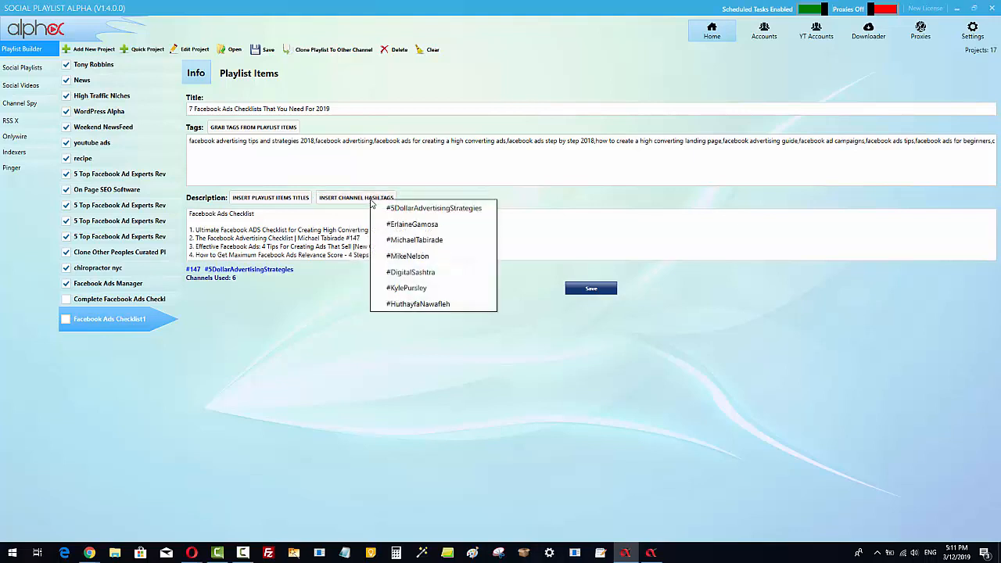
click(401, 225)
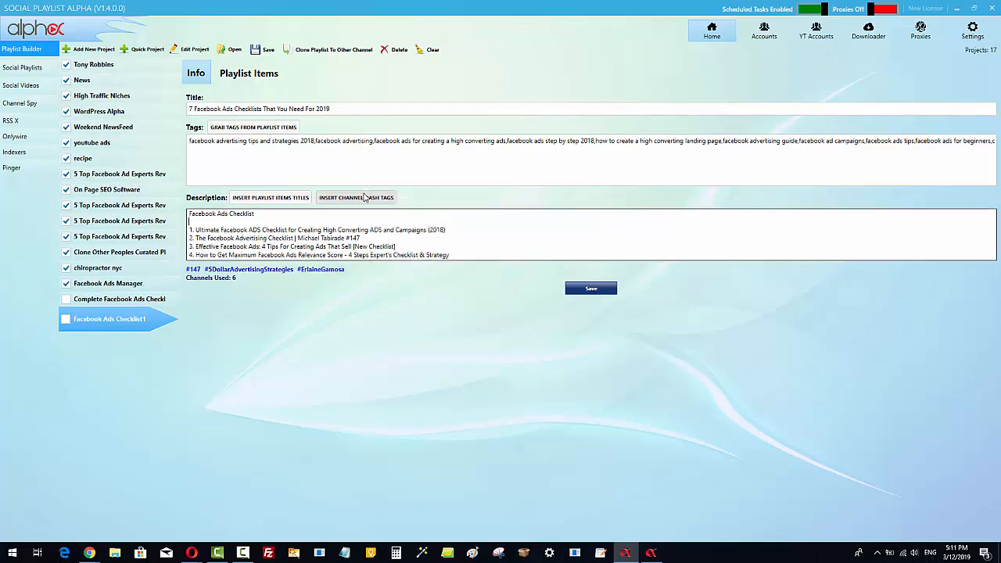
click(383, 199)
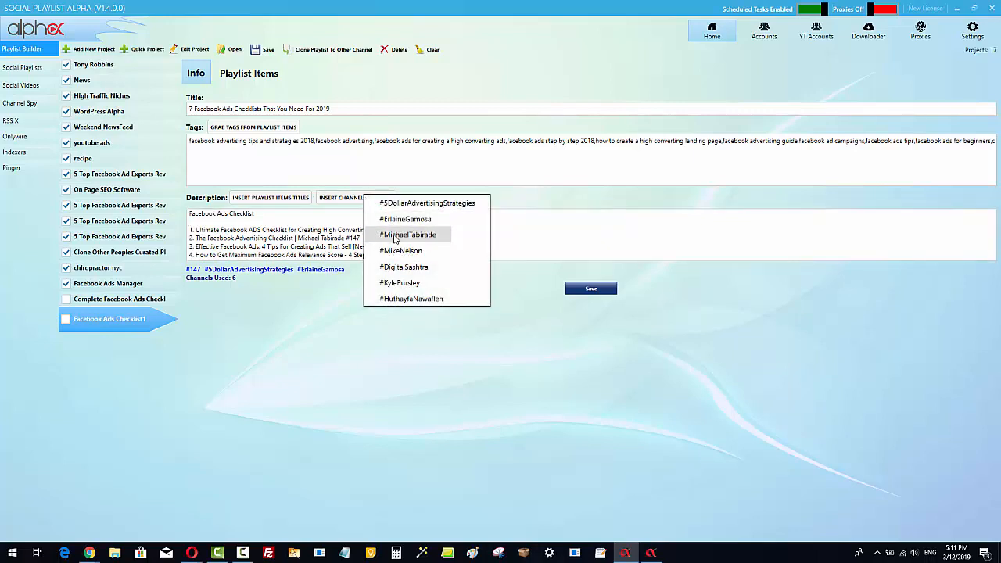
click(395, 237)
click(387, 199)
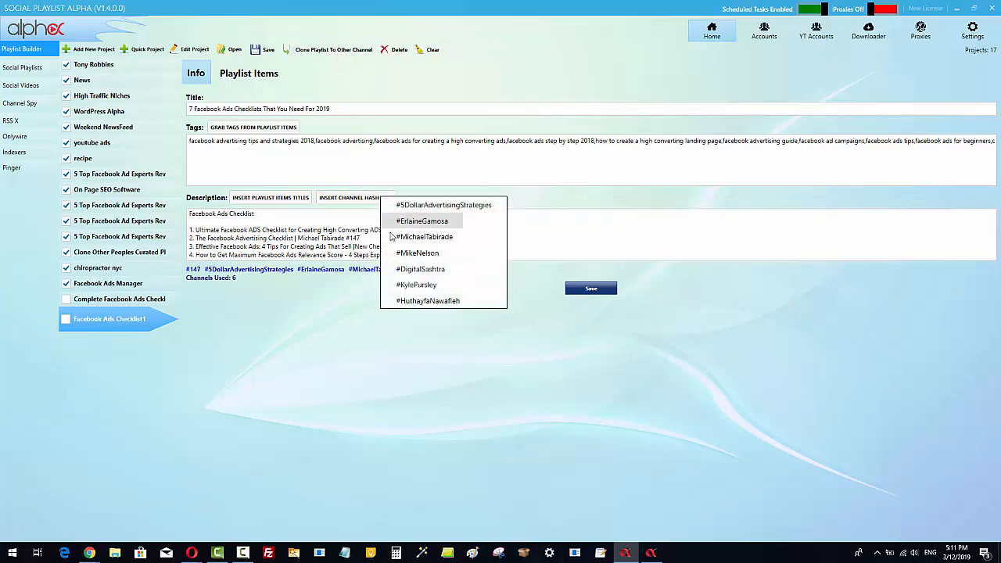
click(417, 256)
click(381, 199)
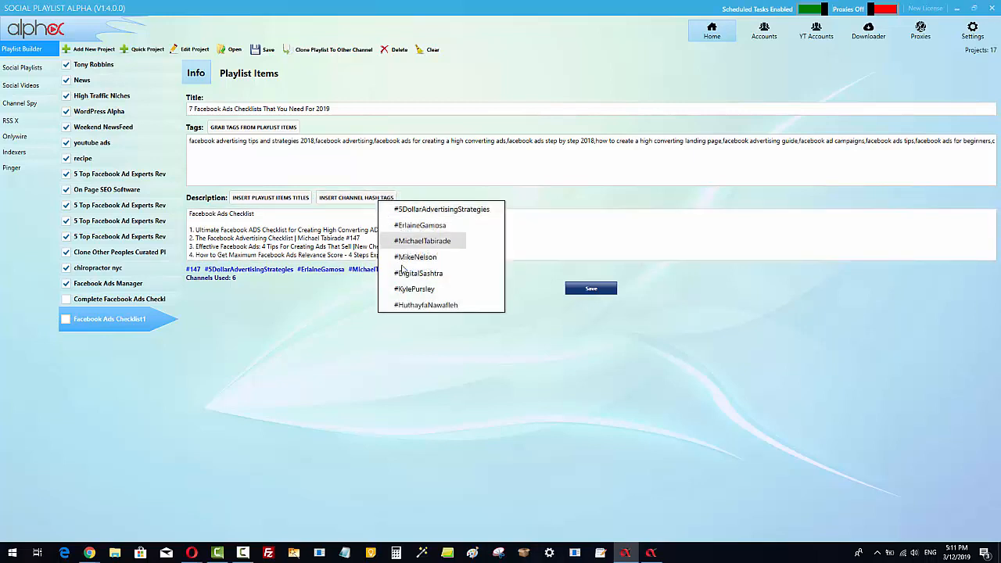
click(404, 272)
click(383, 199)
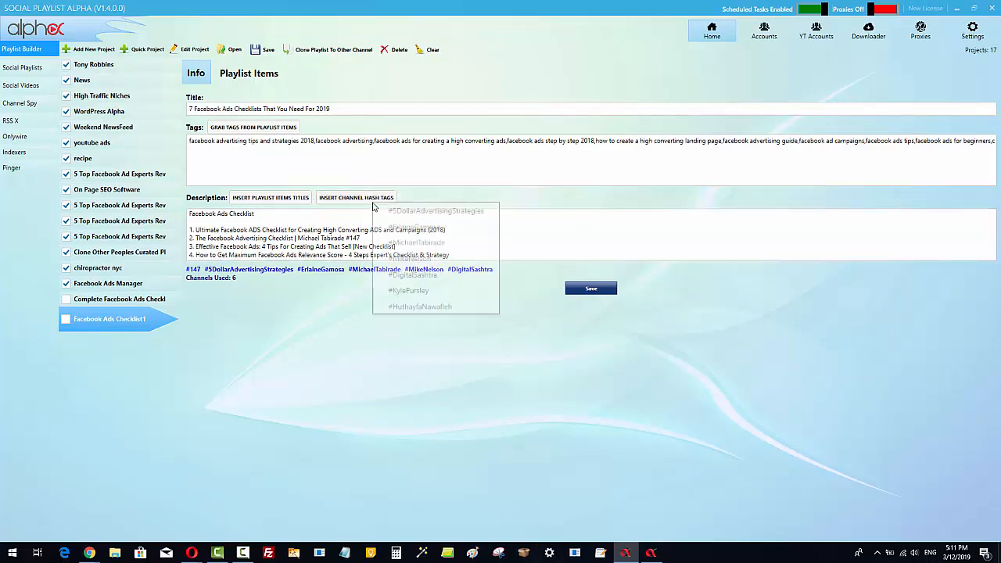
click(401, 289)
click(383, 199)
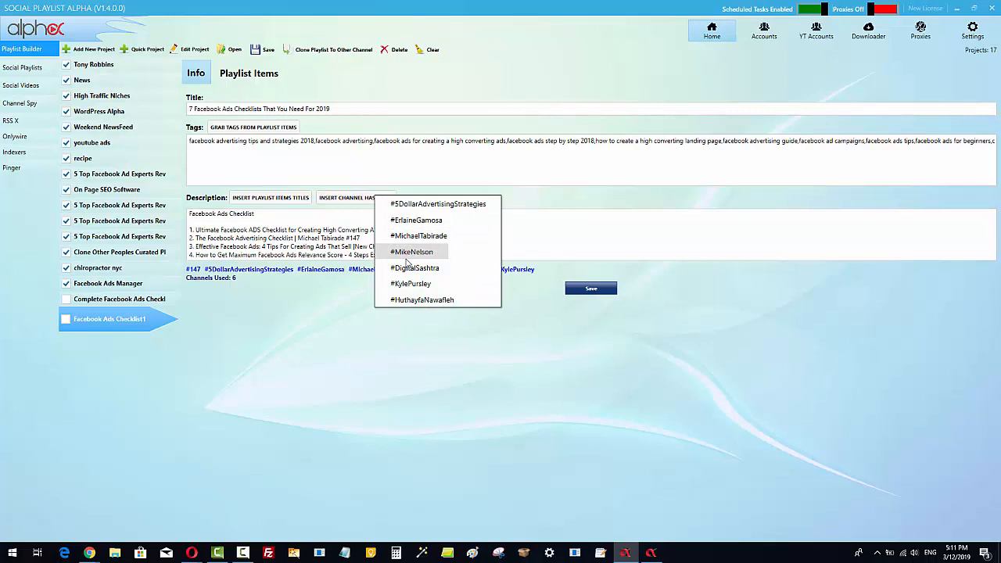
click(420, 305)
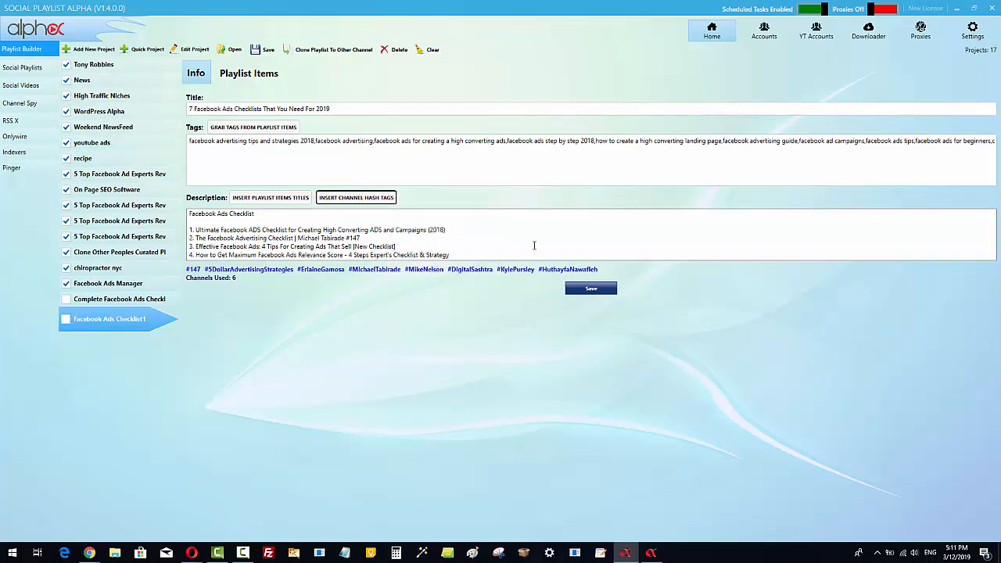
Add a blank line between the numbered video titles and the hashtags in the description.
scroll(532, 245, down, 2)
scroll(520, 246, down, 1)
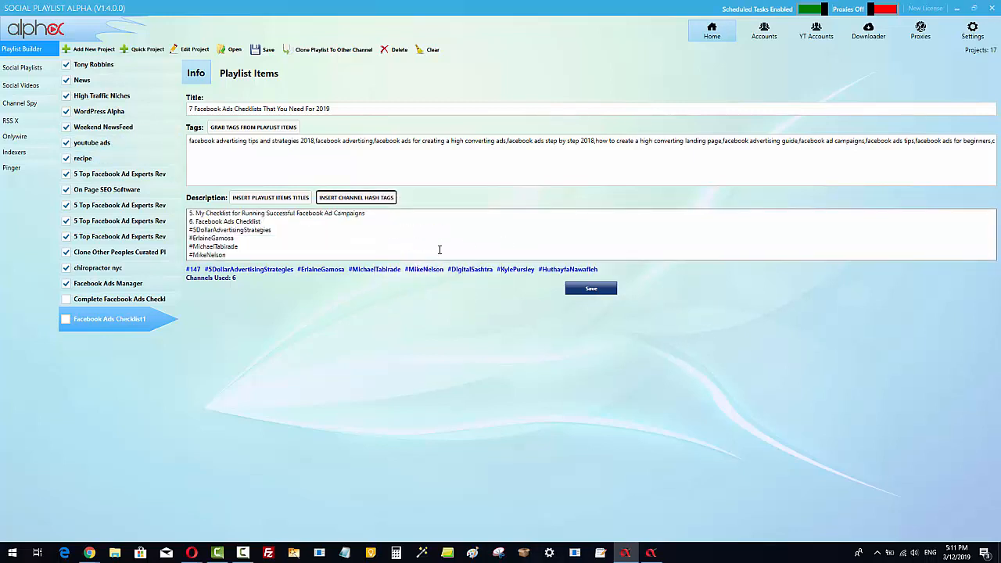
click(272, 222)
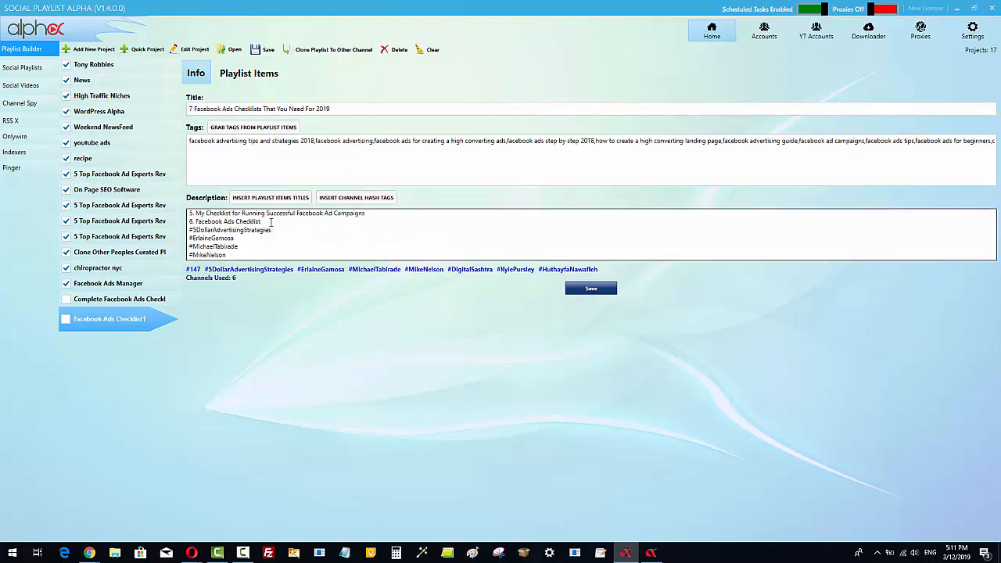
key(Return)
key(Return)
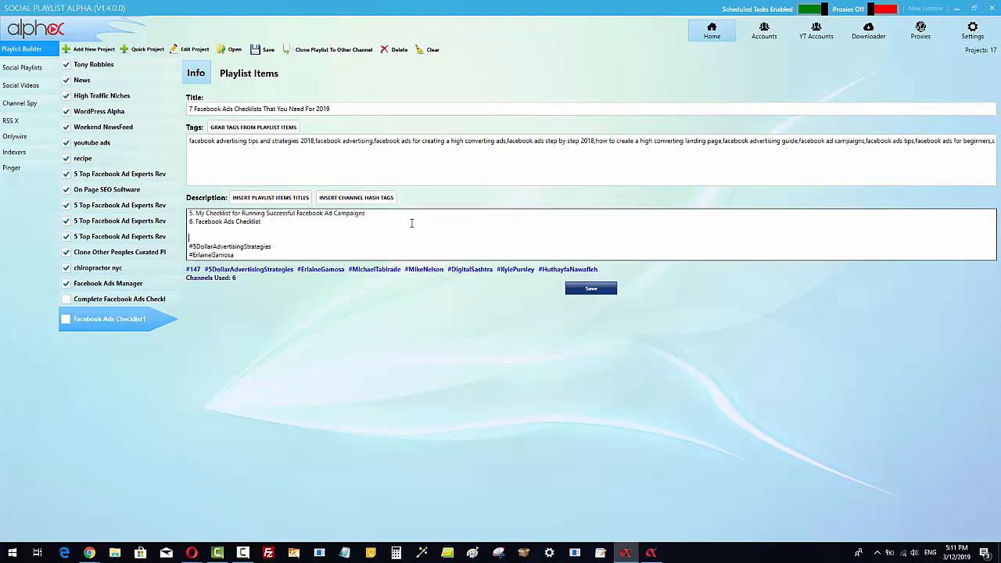
key(BackSpace)
Append ', 7 Facebook Ads Checklist You Need For 2019' to the description's first line.
scroll(383, 218, up, 2)
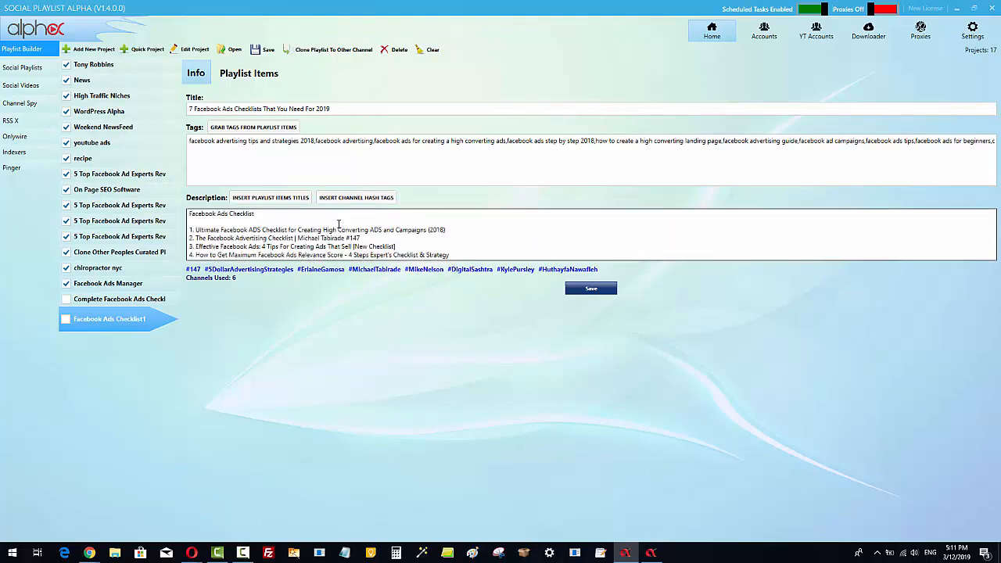
click(262, 213)
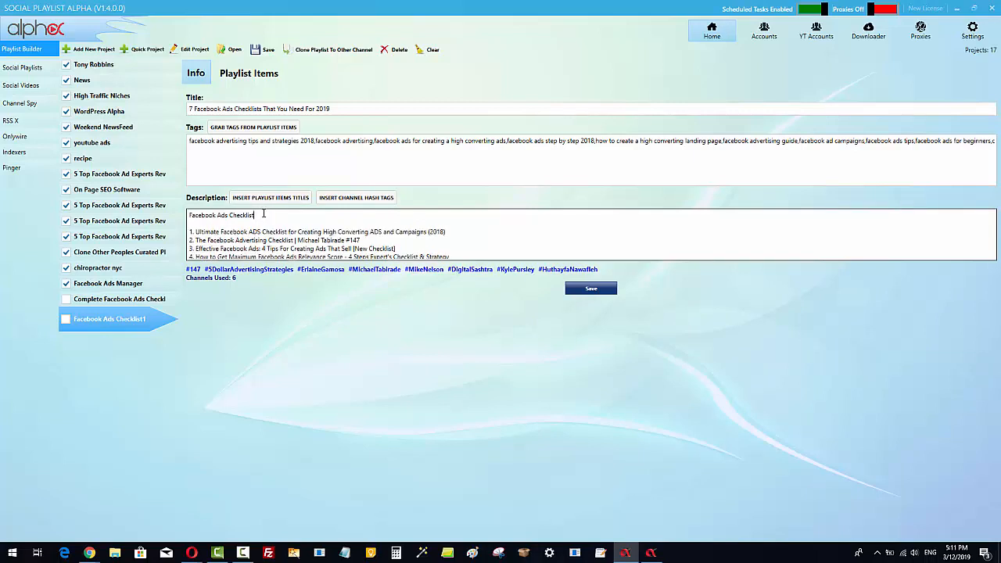
text(,)
text(7 Facebook Ads Checklist You Need For 2019)
Copy the opening paragraph from the first playlist video's description.
click(241, 74)
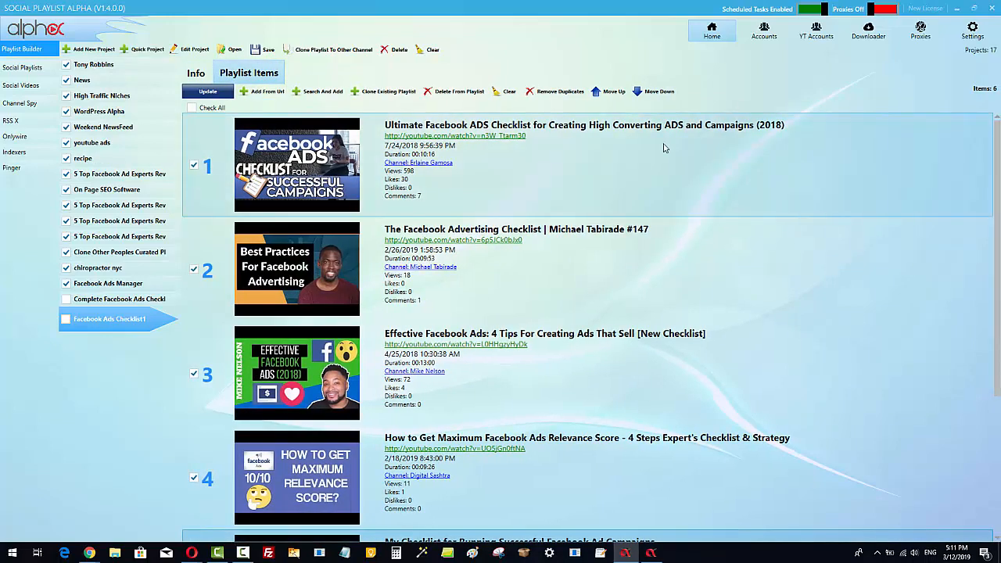
right_click(516, 161)
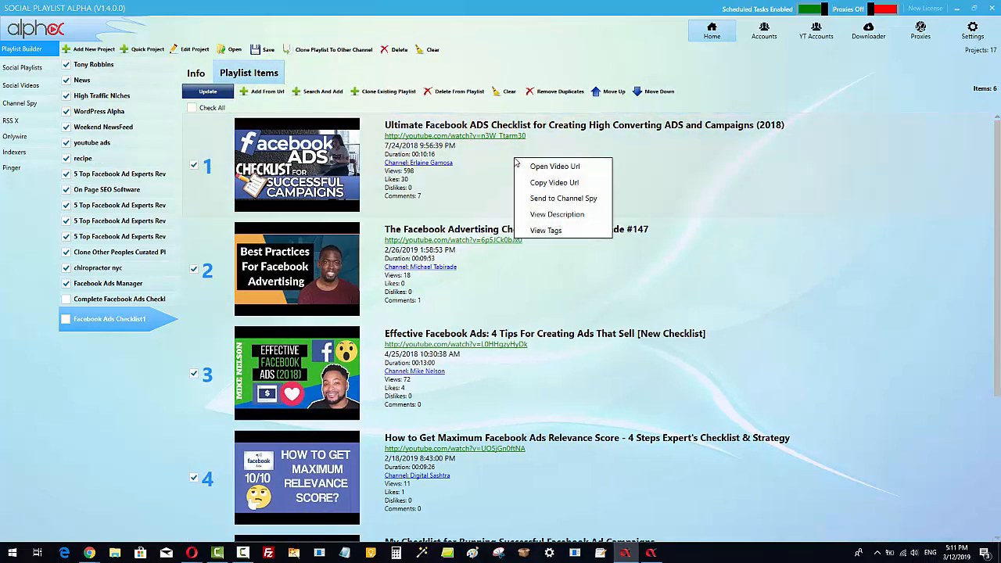
click(557, 215)
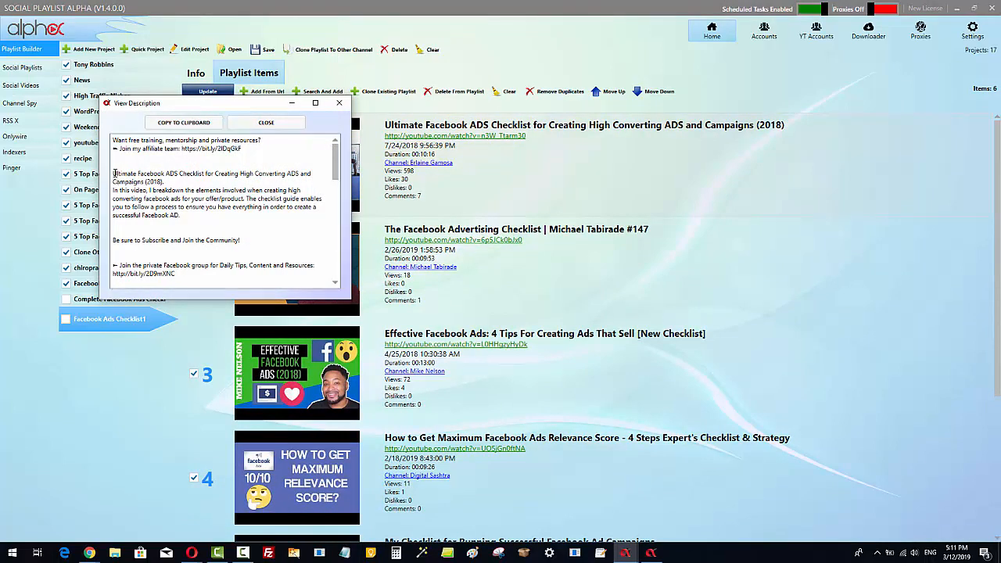
drag(115, 172, 235, 220)
key(ctrl+c)
right_click(240, 205)
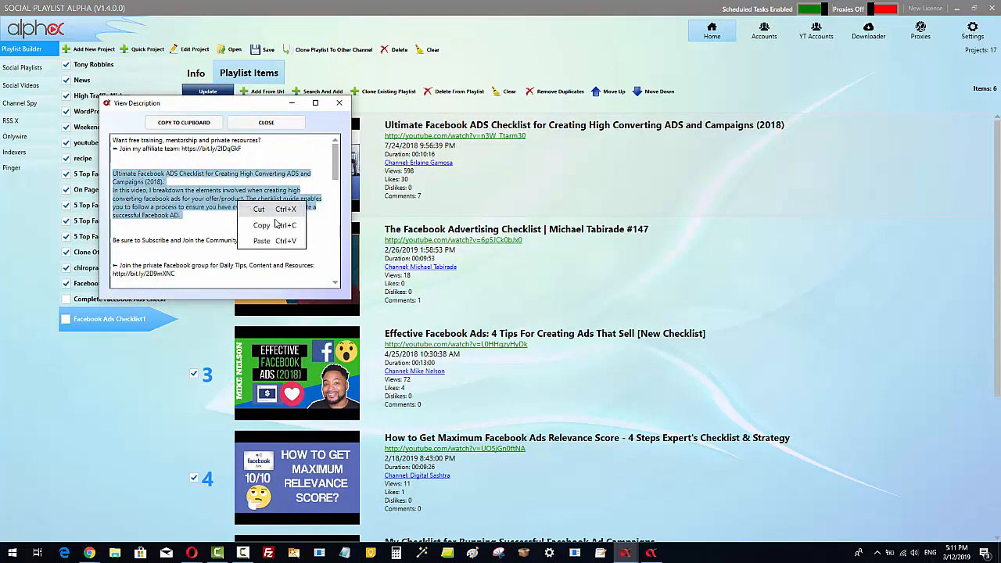
click(277, 224)
click(345, 106)
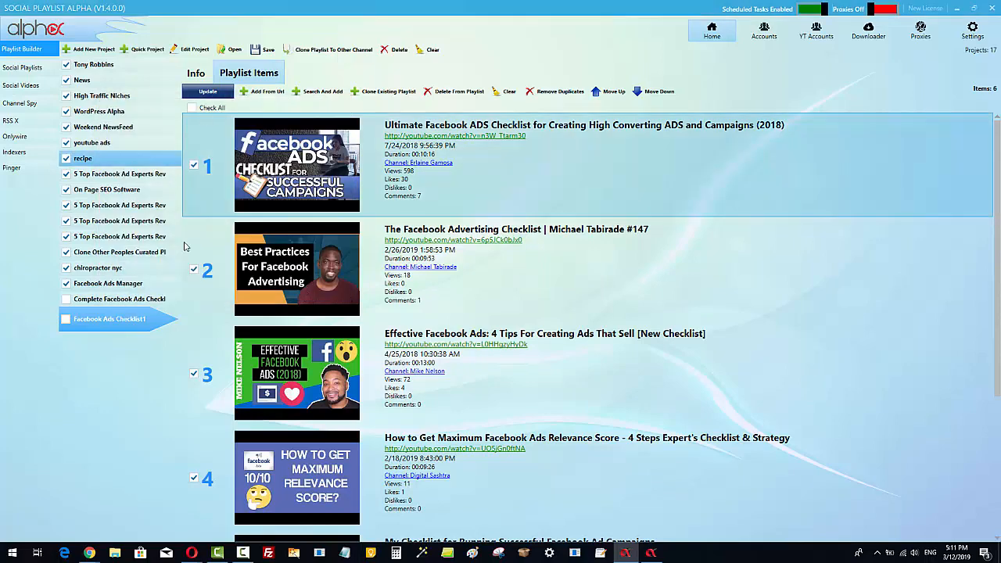
Paste the copied paragraph into the playlist description below the numbered video titles.
click(196, 72)
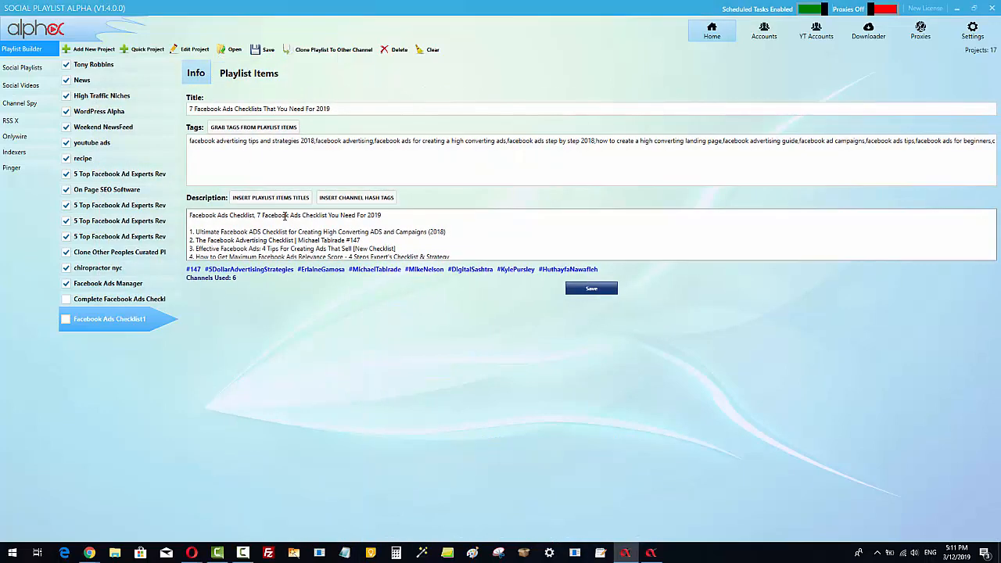
click(399, 214)
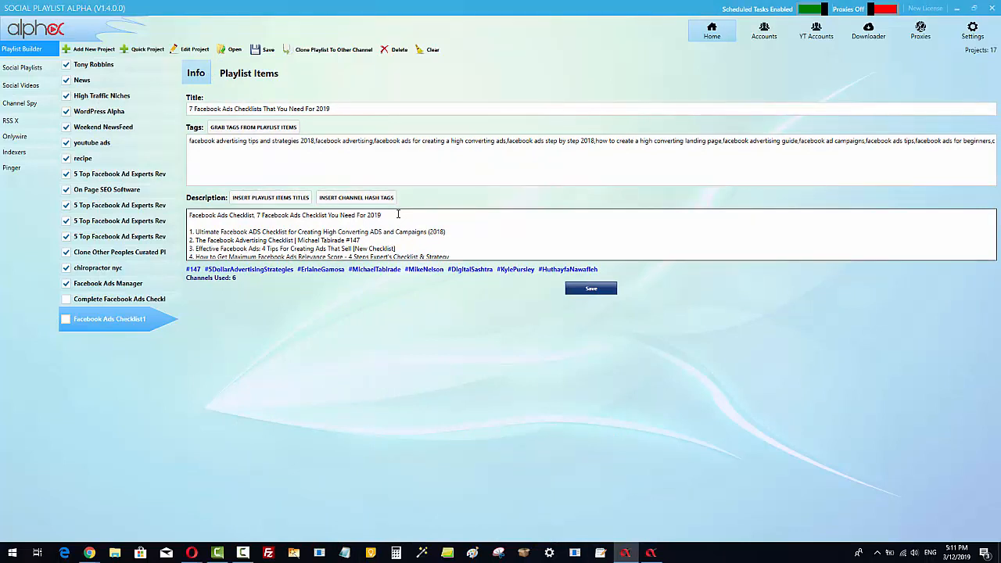
scroll(511, 225, down, 2)
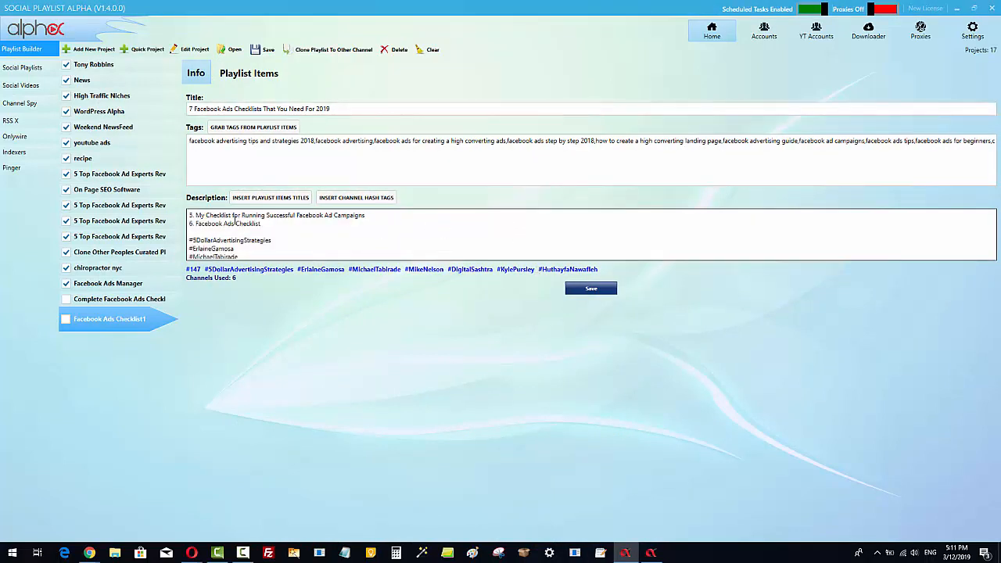
key(Return)
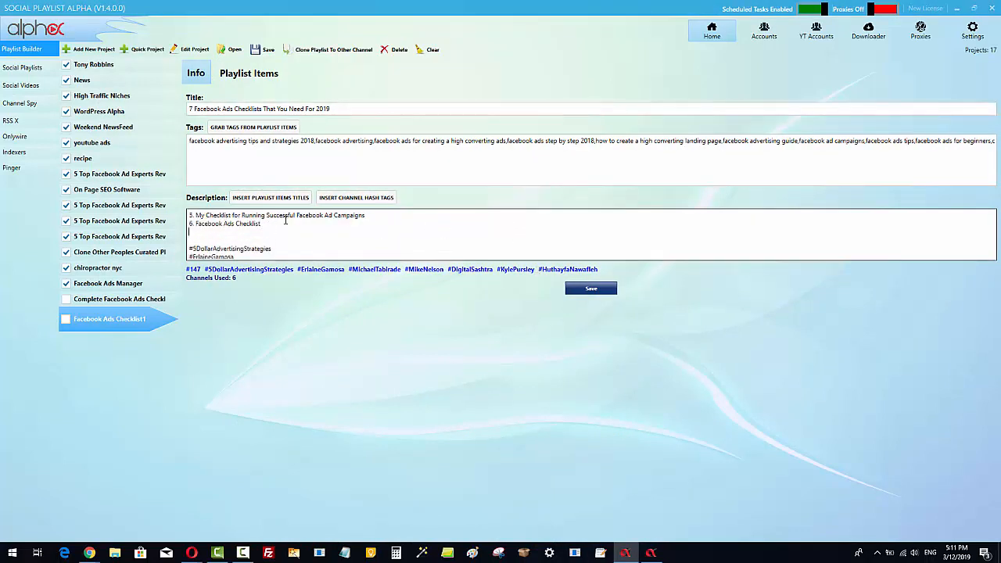
key(Return)
key(ctrl+v)
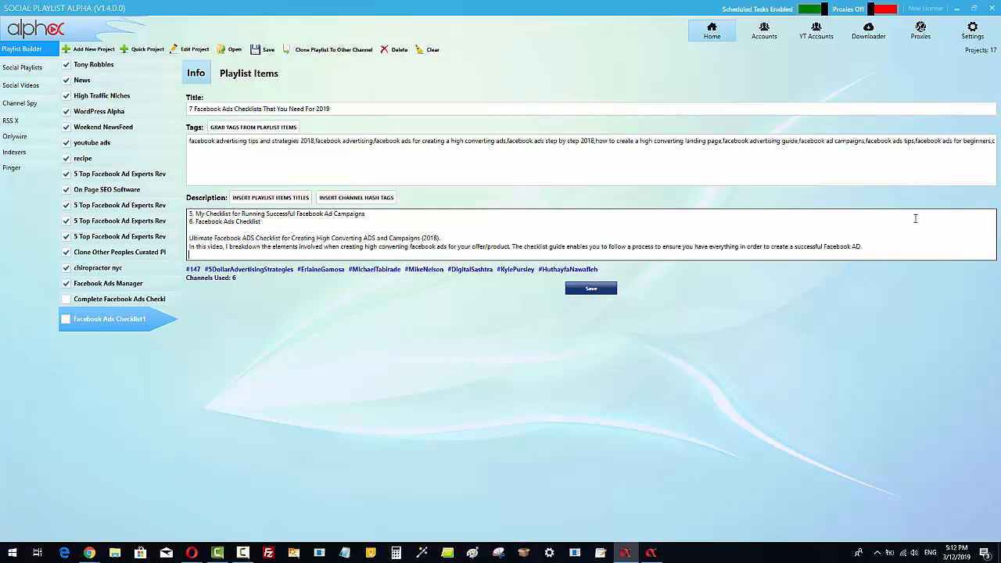
Review the complete playlist description text.
scroll(908, 219, up, 3)
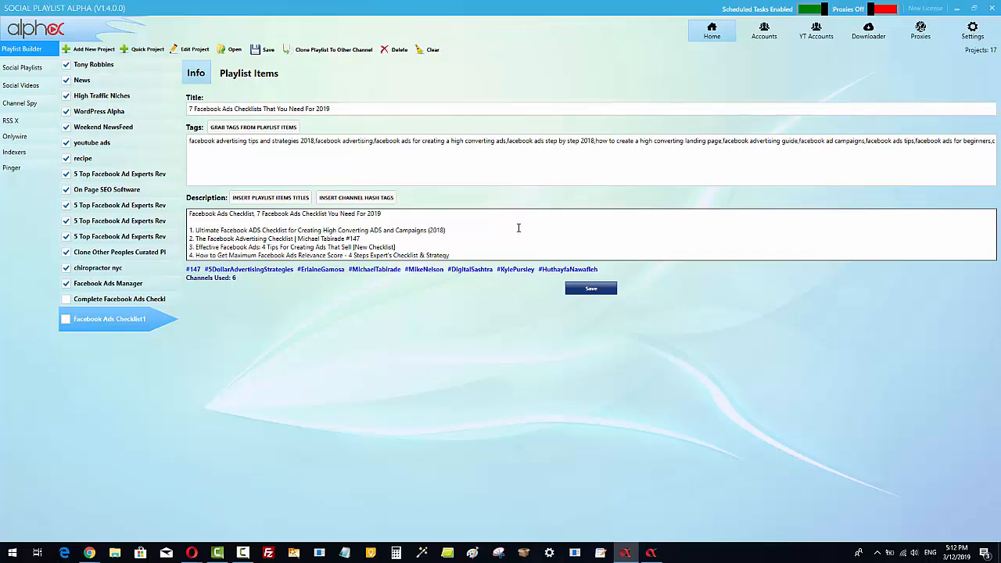
scroll(518, 228, down, 2)
scroll(515, 229, up, 2)
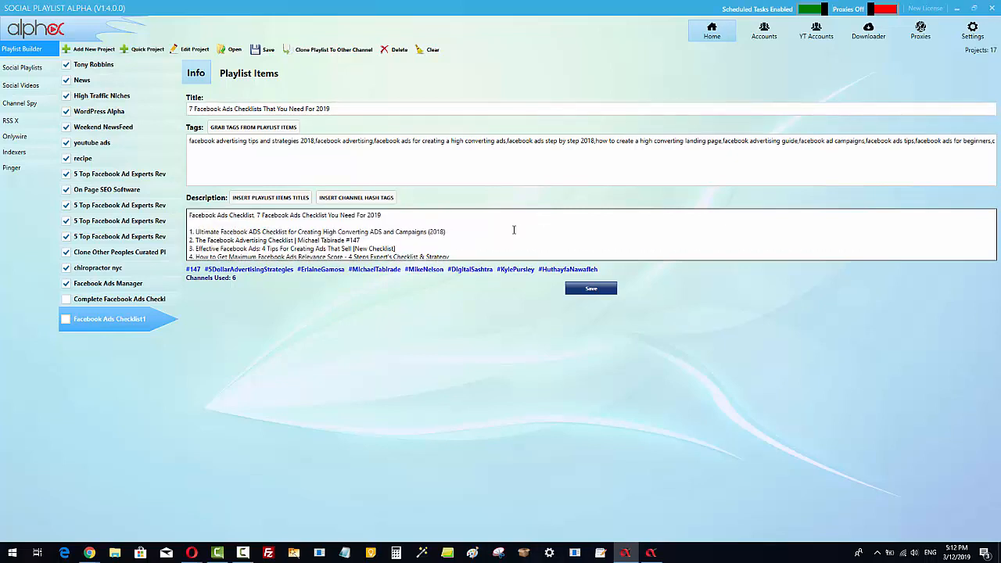
scroll(512, 231, down, 2)
scroll(512, 231, up, 2)
scroll(496, 225, down, 2)
scroll(493, 226, up, 2)
scroll(406, 240, down, 5)
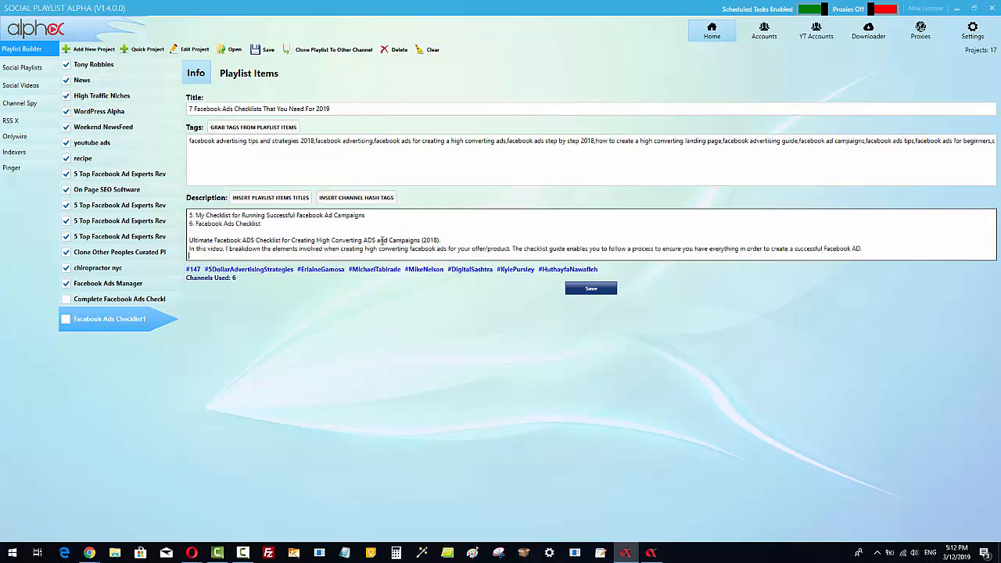
scroll(380, 240, down, 3)
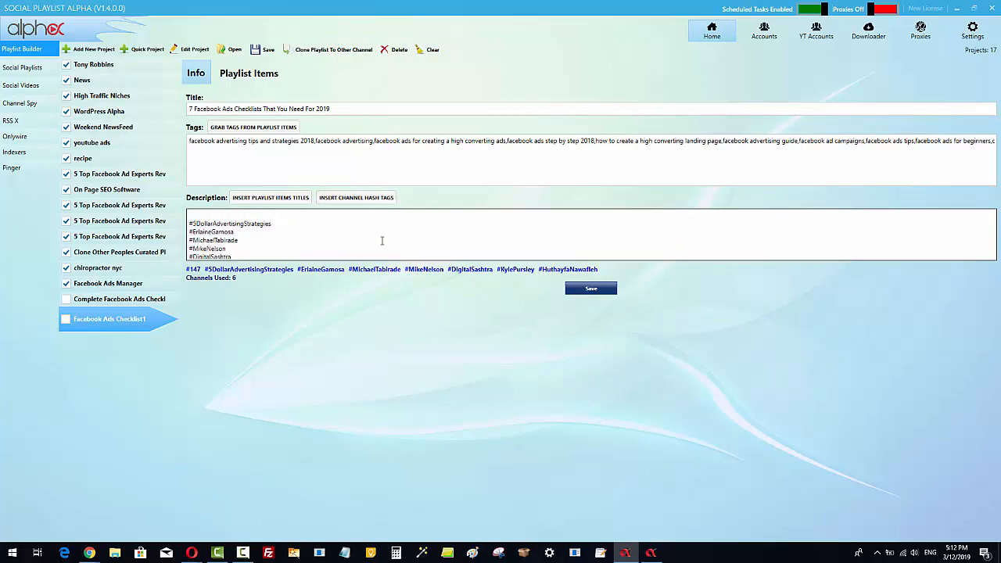
scroll(382, 240, up, 6)
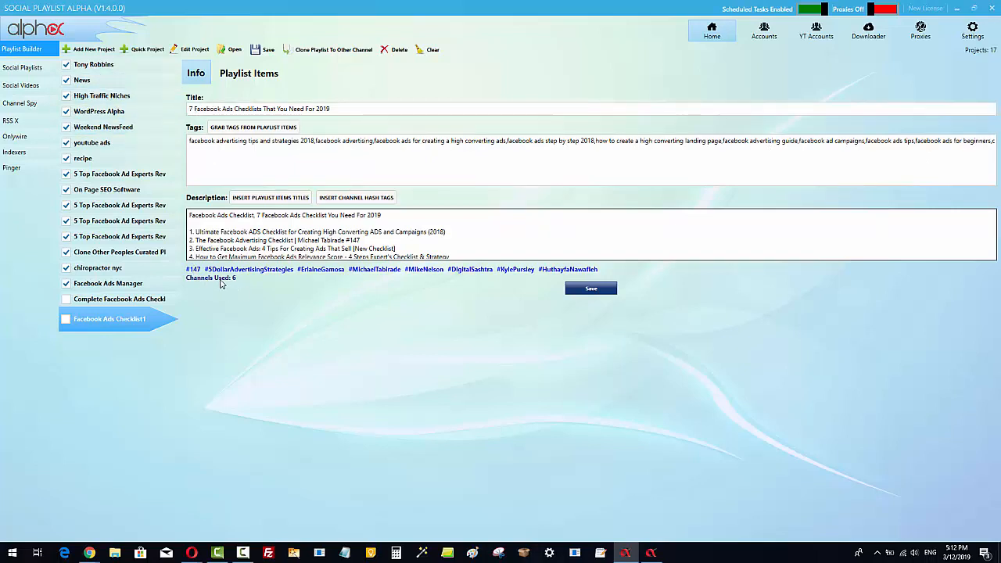
Save the playlist to YouTube and acknowledge the account verification prompt.
click(194, 109)
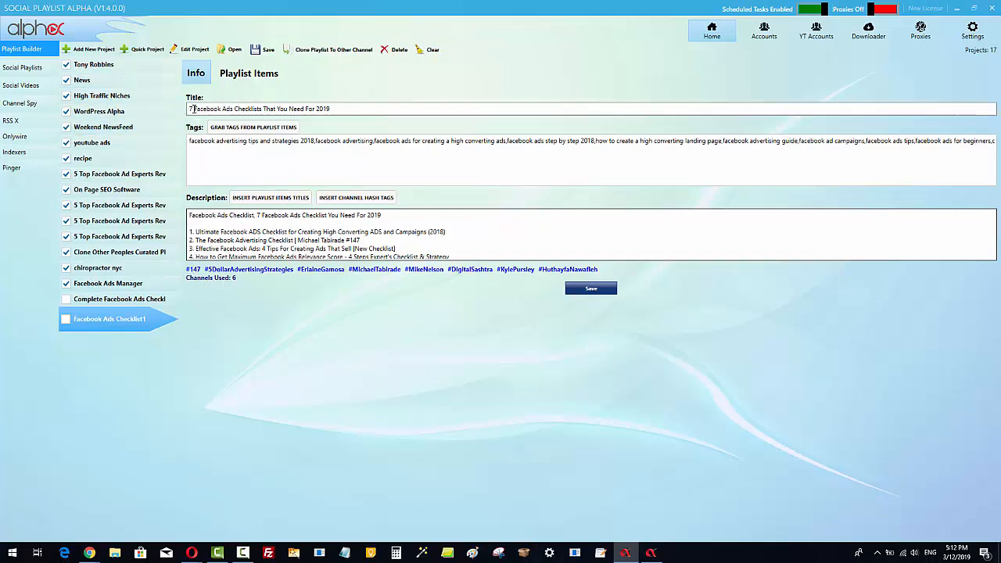
click(339, 111)
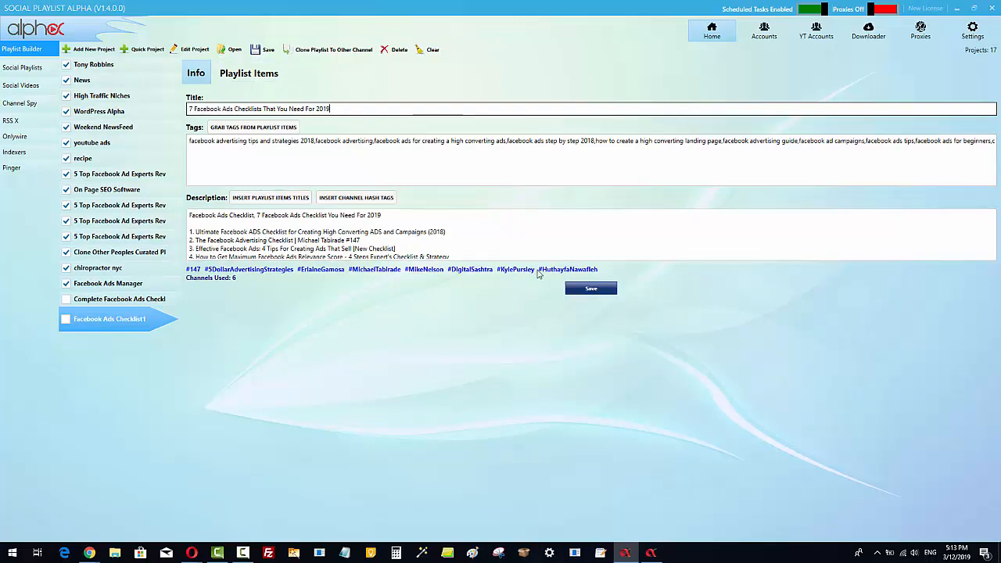
click(590, 291)
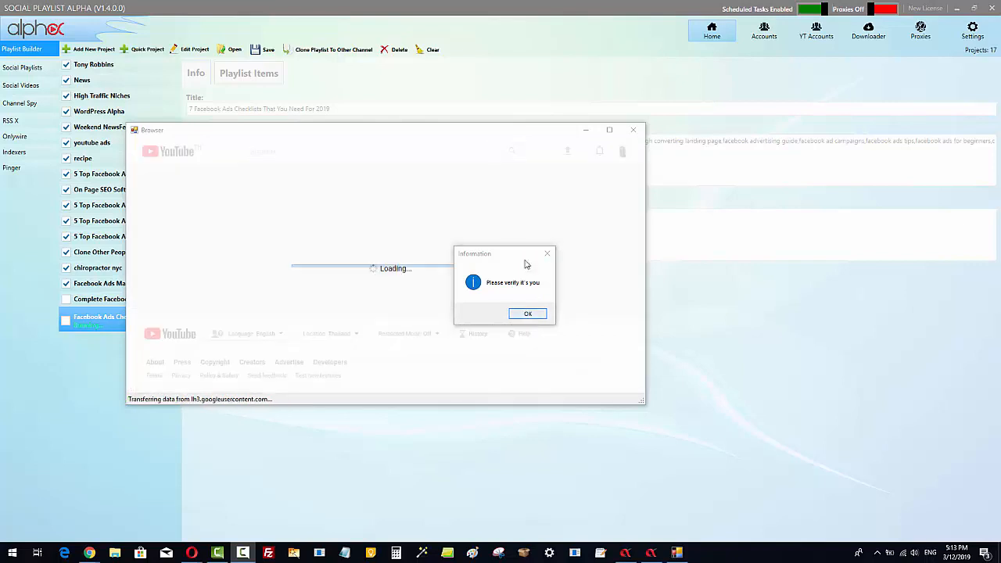
click(525, 315)
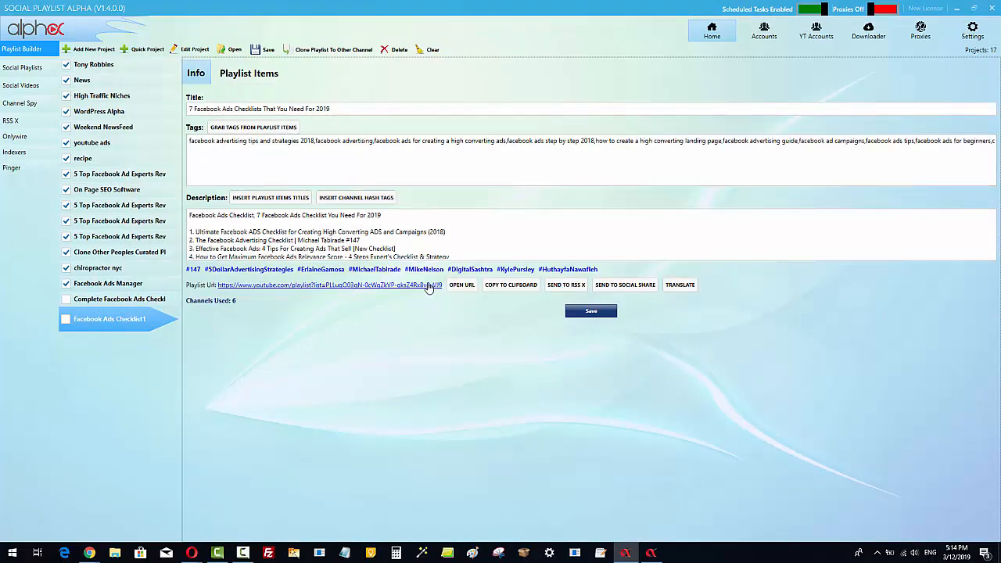
Open the published playlist in the browser and expand its full description to check it.
click(461, 285)
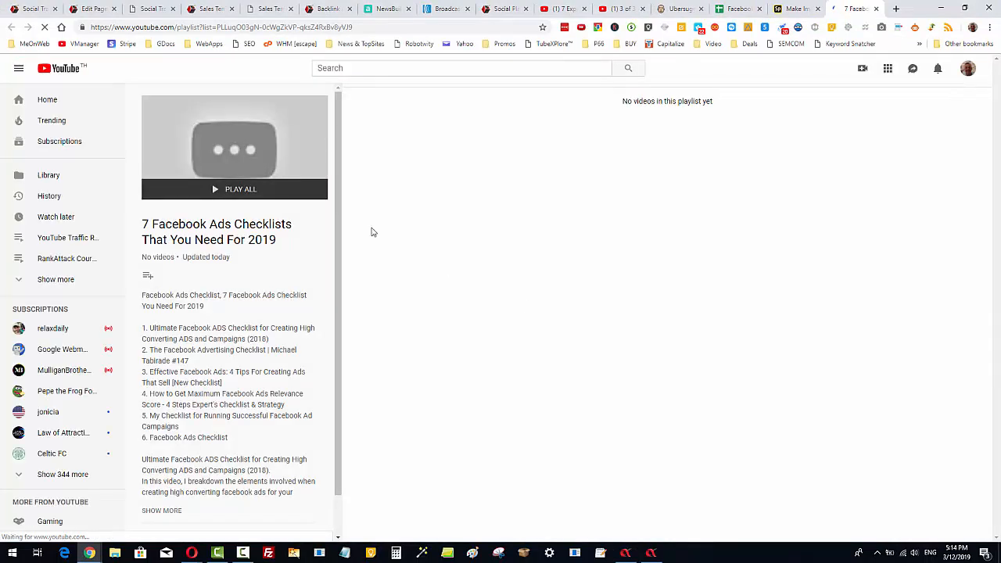
click(164, 509)
scroll(224, 453, down, 1)
scroll(224, 454, down, 2)
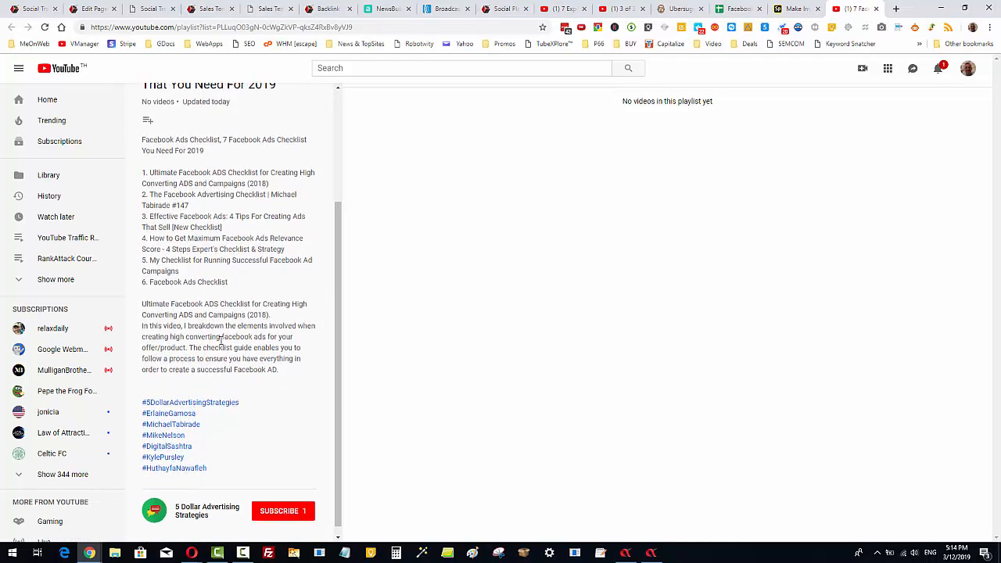
scroll(217, 384, up, 3)
click(626, 553)
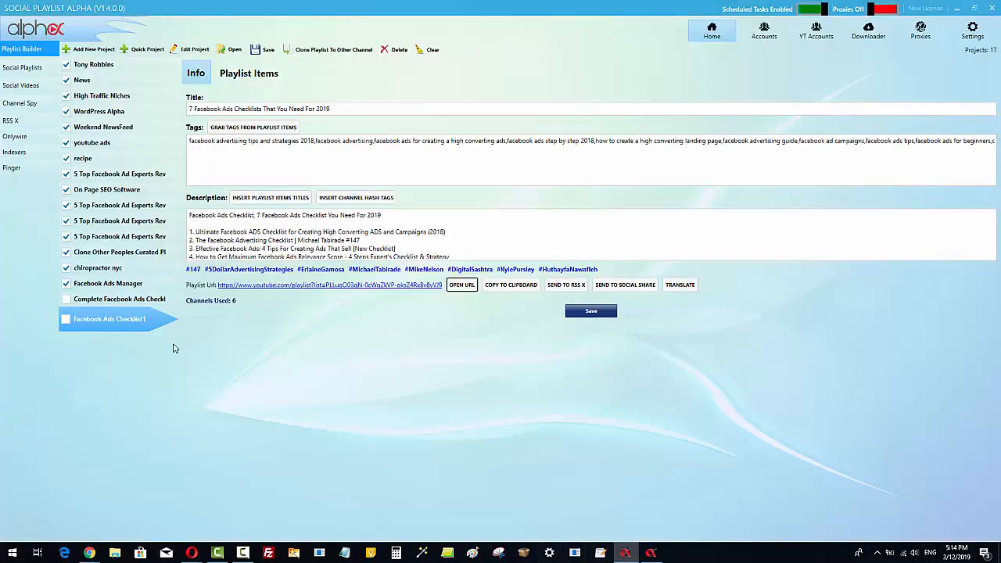
Copy the playlist URL and paste it on a new line at the end of the playlist description.
click(509, 286)
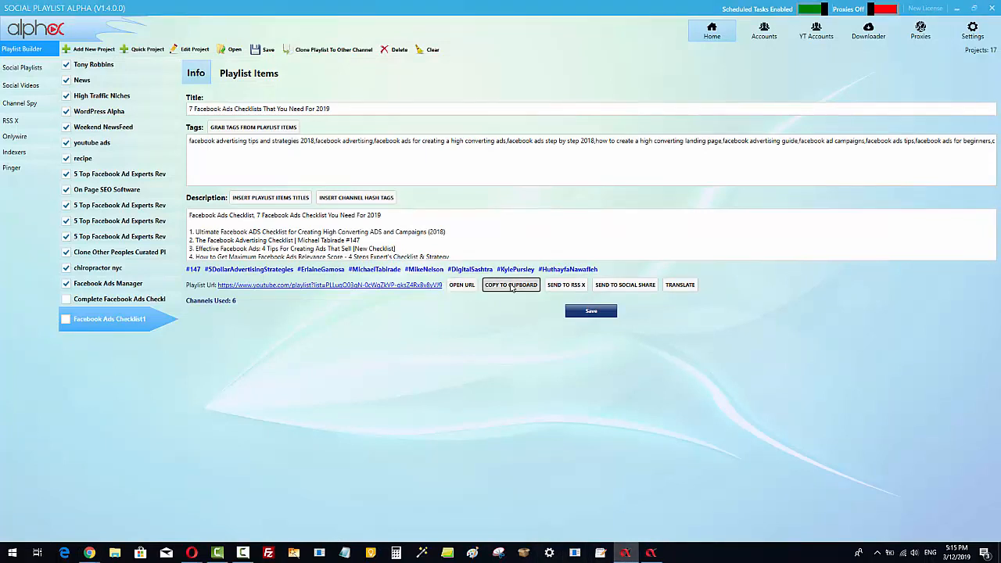
scroll(431, 238, down, 5)
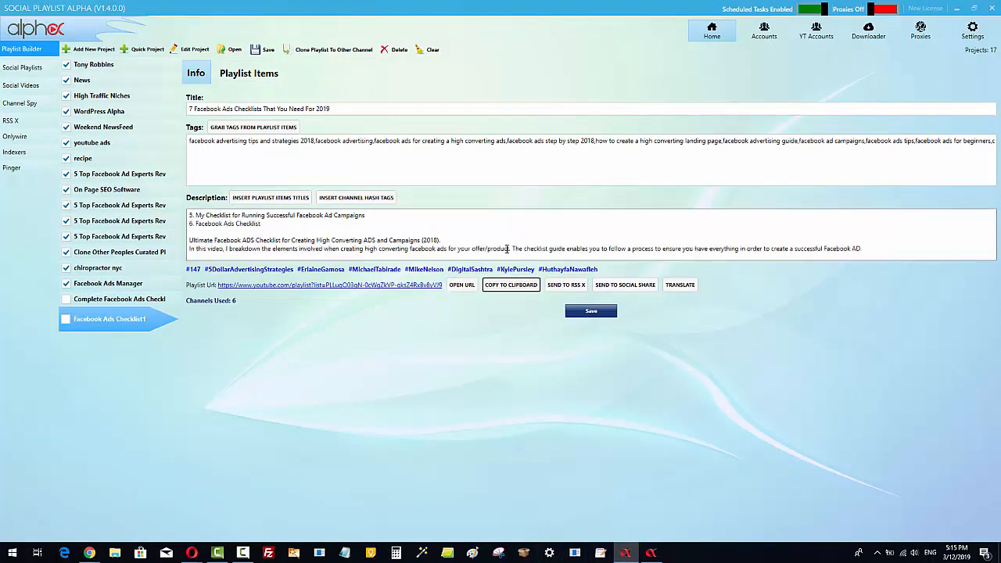
click(385, 247)
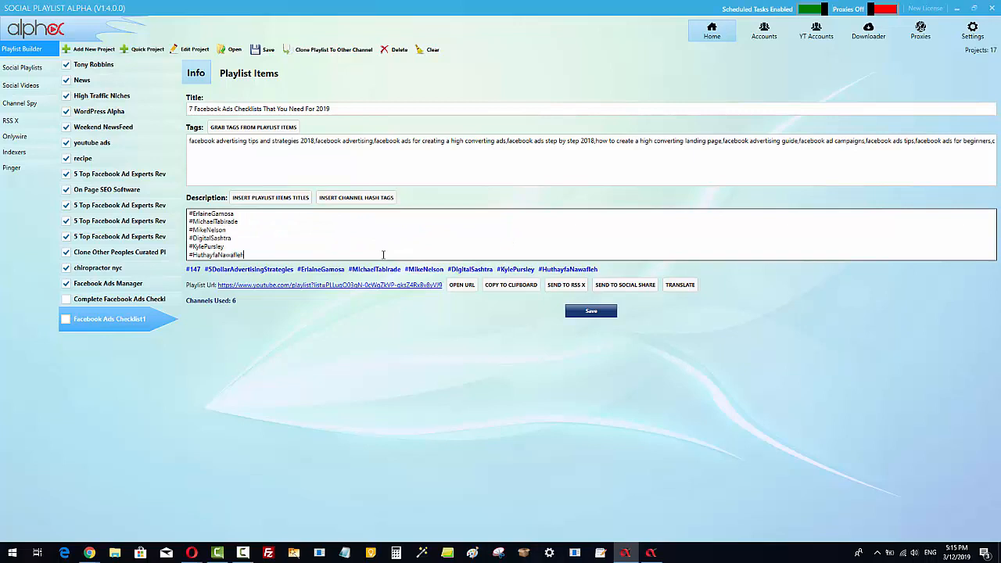
key(Return)
key(Return)
key(ctrl+v)
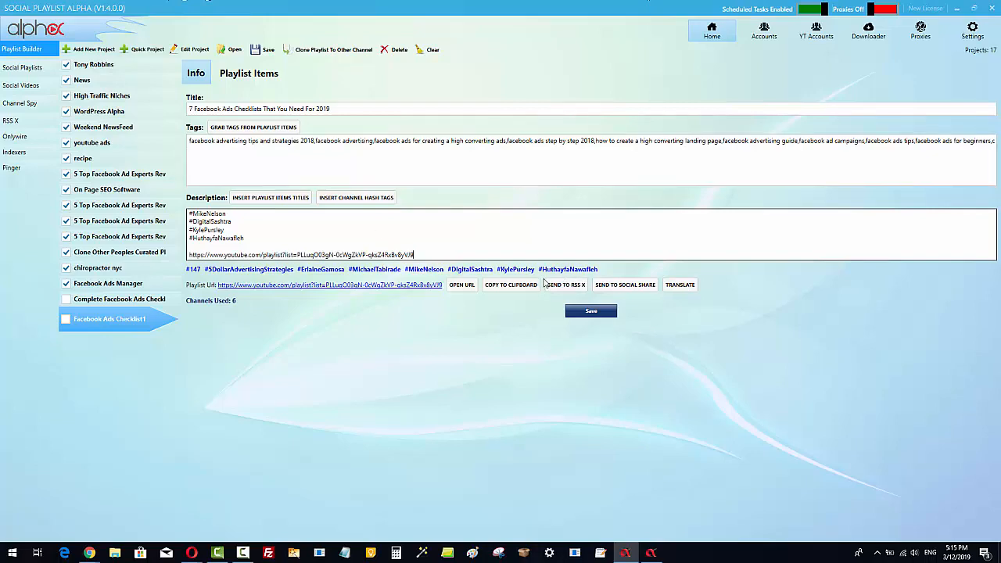
Push the playlist items to YouTube, acknowledge the completion notice, and save the playlist.
click(249, 72)
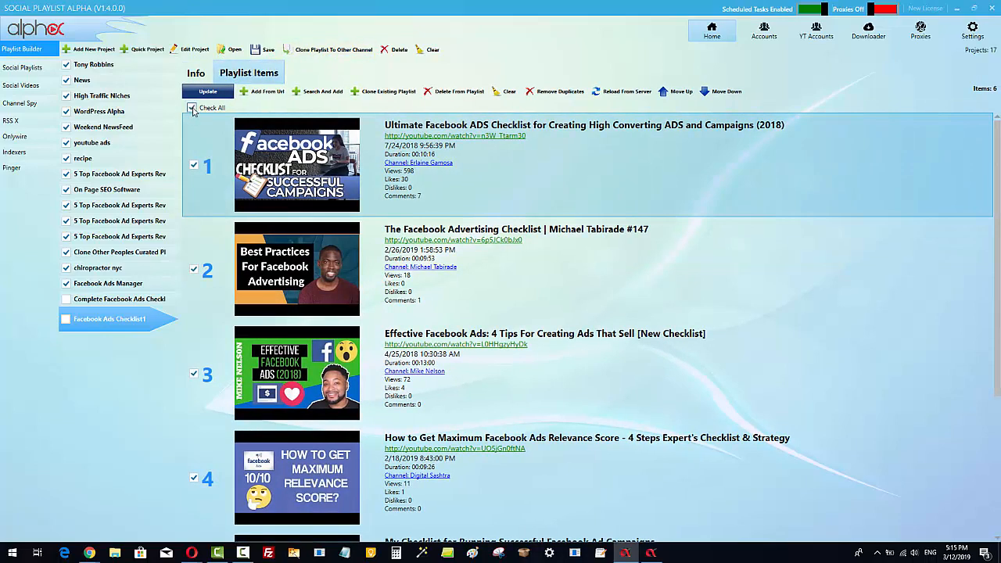
click(207, 93)
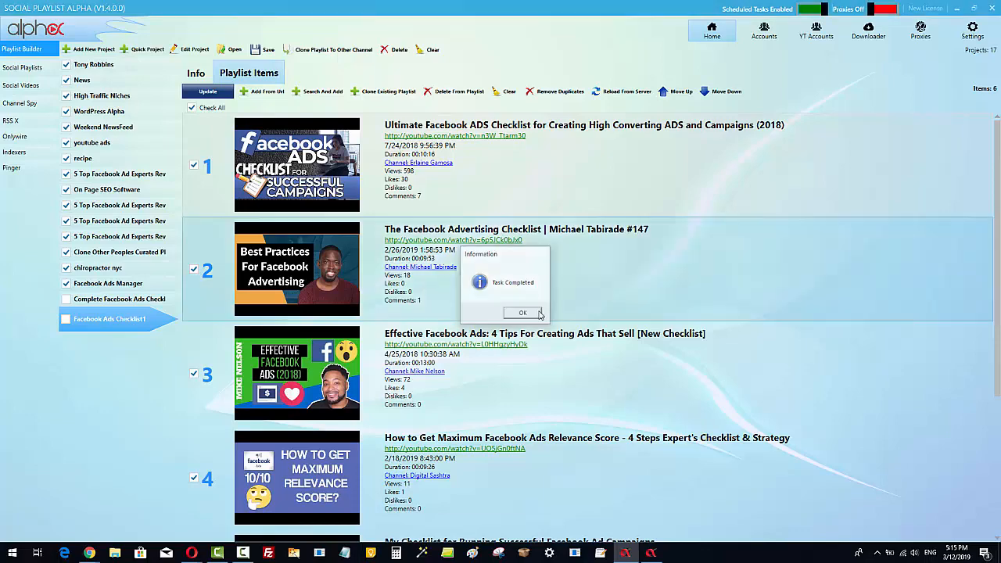
click(522, 313)
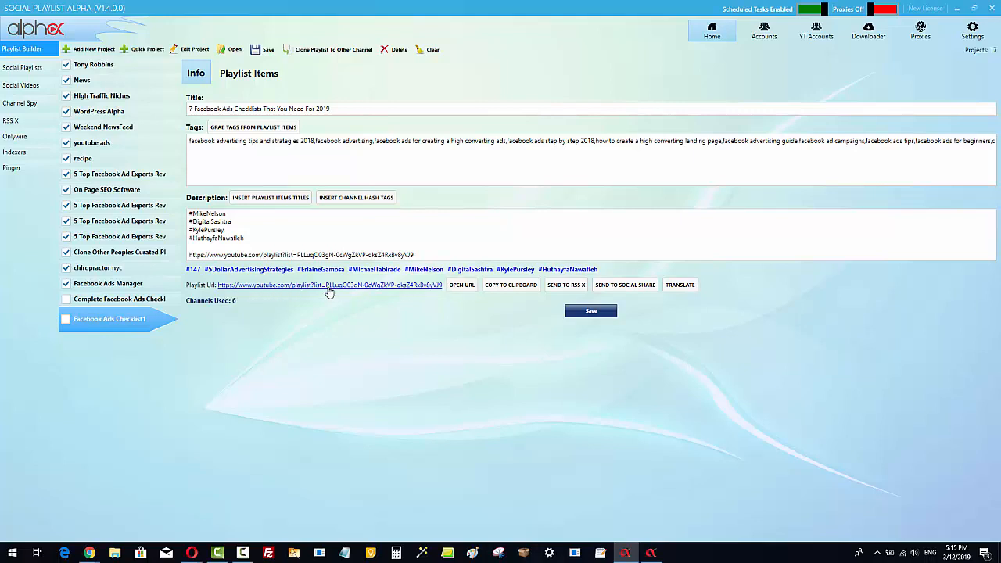
click(591, 311)
Open the published playlist in the browser and read through its expanded description and videos.
click(462, 285)
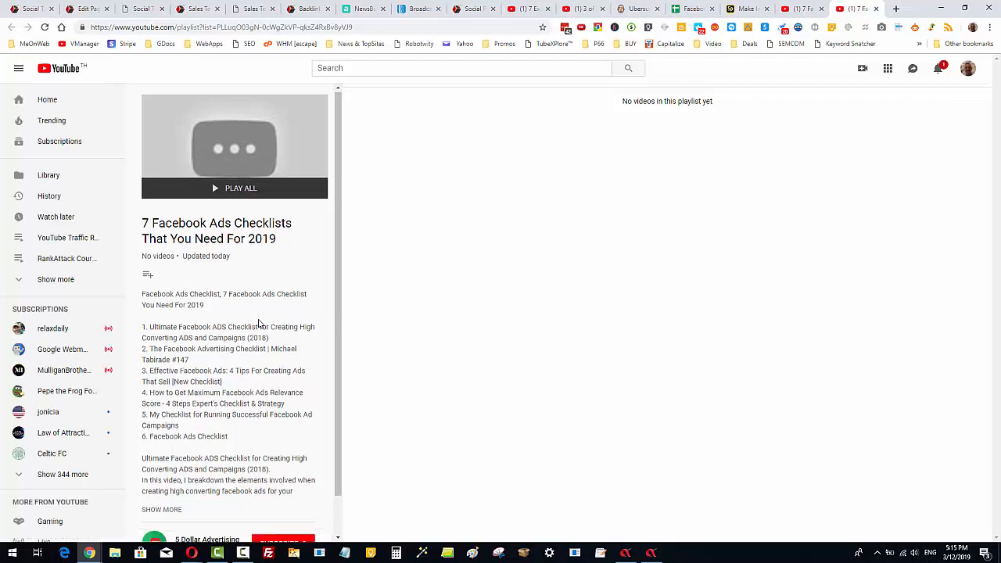
scroll(258, 332, down, 1)
click(172, 473)
scroll(199, 465, down, 1)
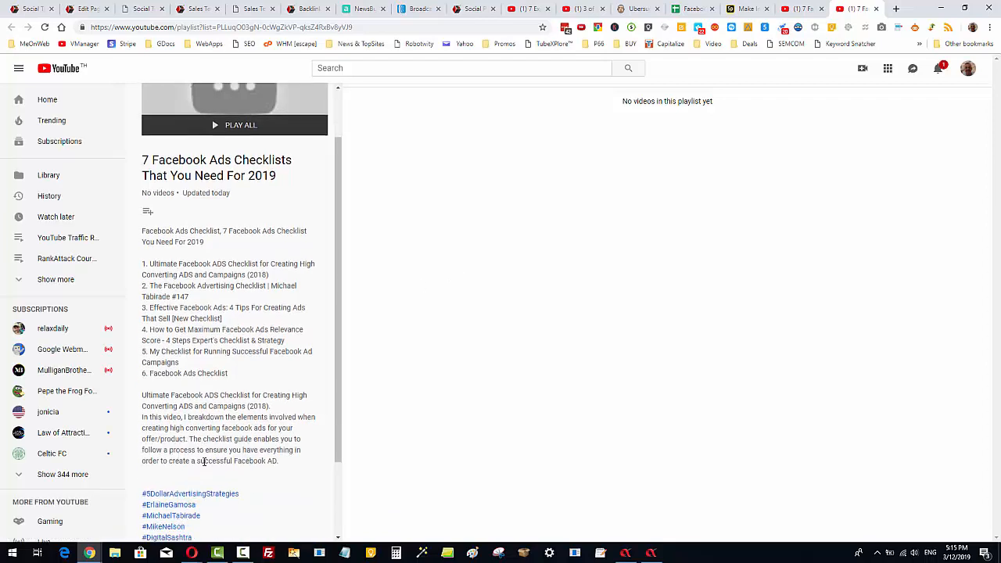
scroll(203, 461, down, 1)
scroll(264, 351, up, 3)
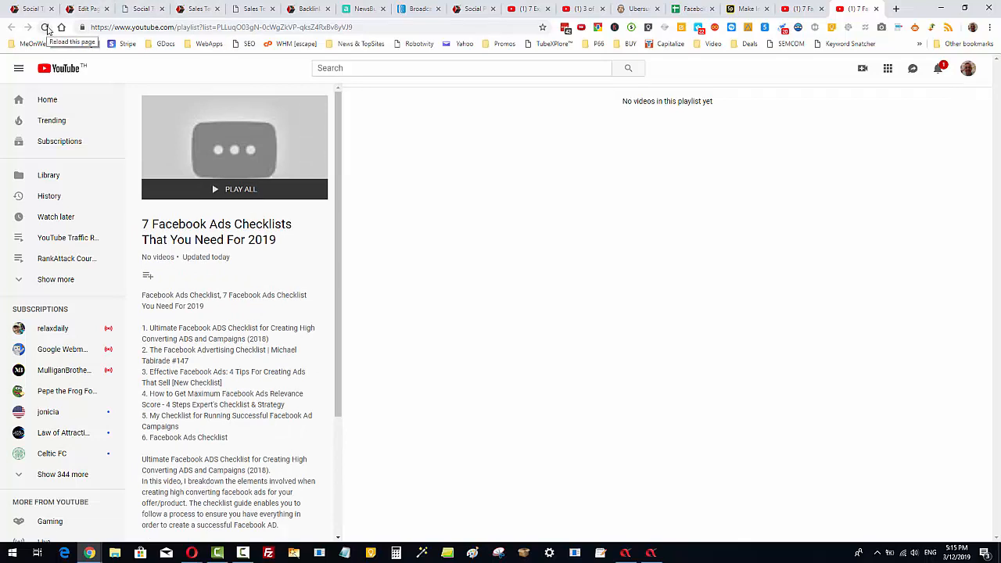
click(47, 29)
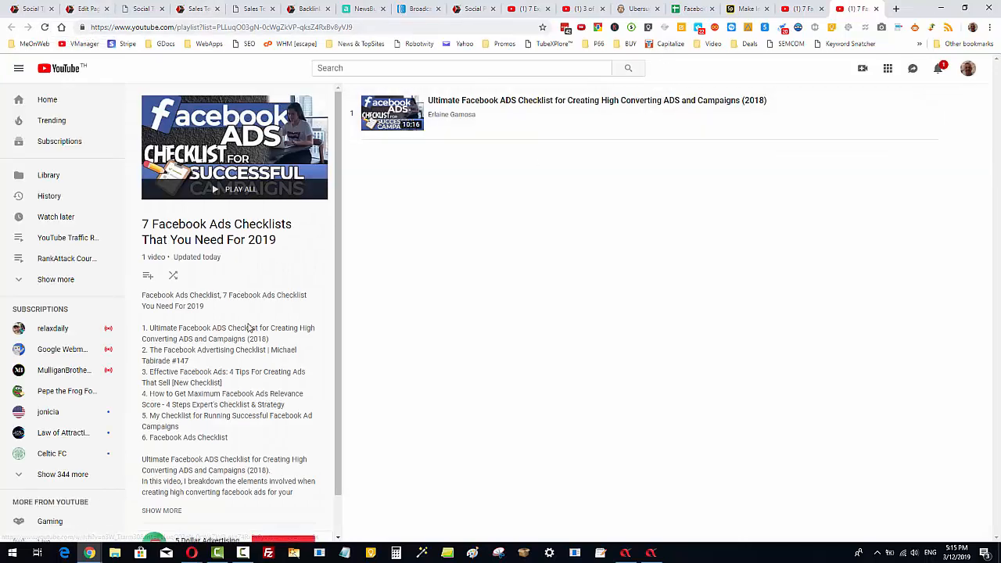
scroll(249, 327, down, 1)
scroll(210, 485, down, 3)
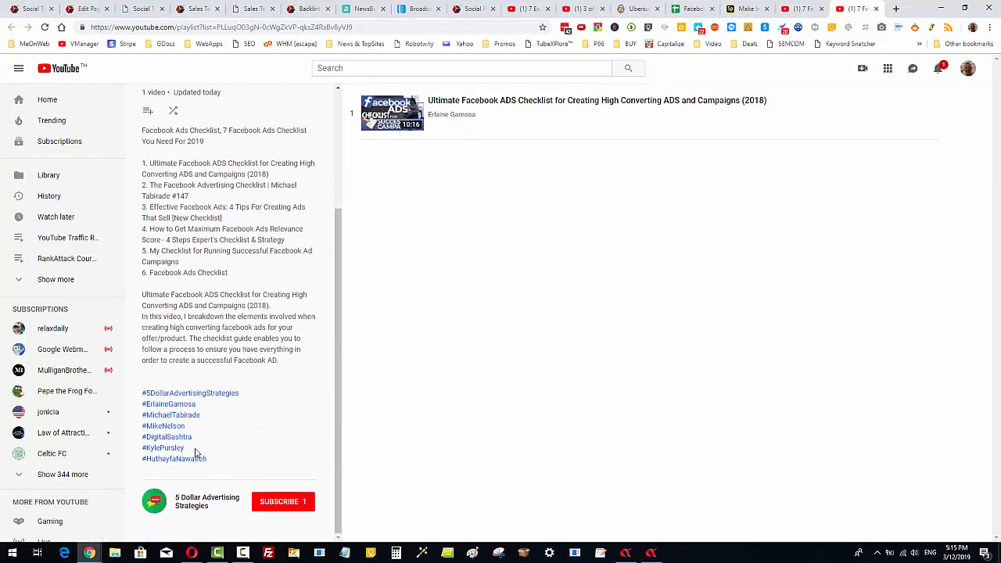
scroll(253, 440, up, 4)
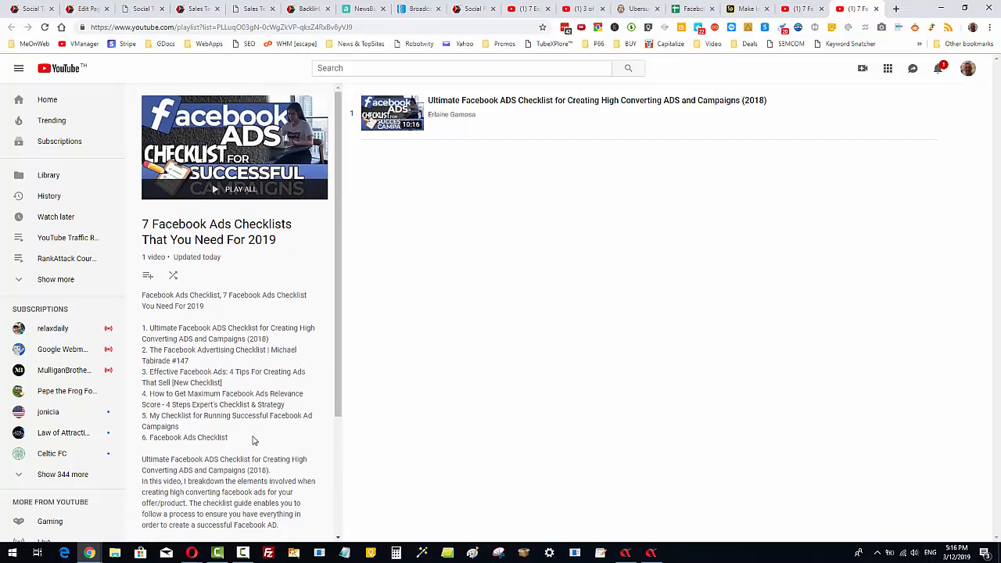
Reload the playlist page several times to check the added videos and the description's playlist link.
key(F5)
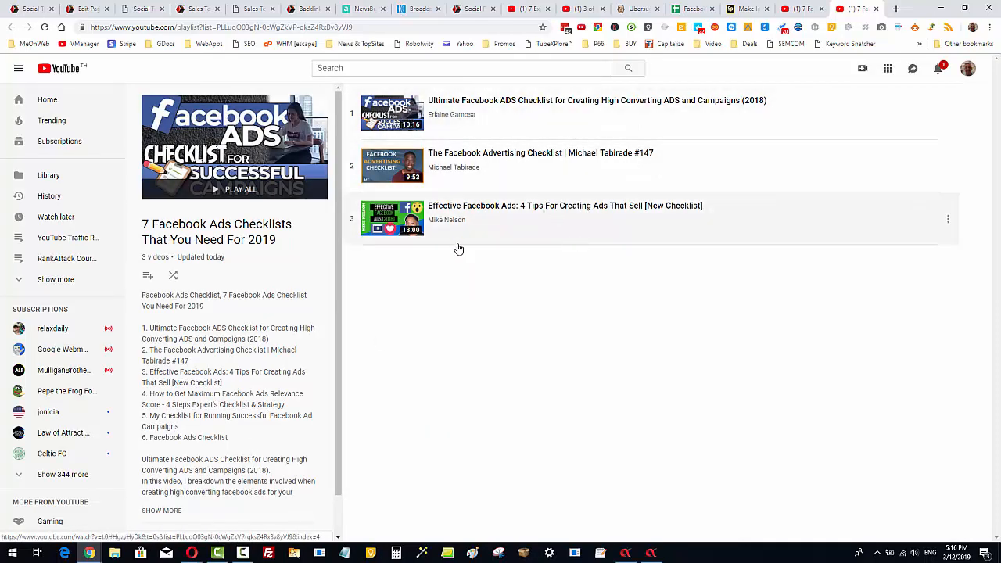
scroll(224, 240, down, 1)
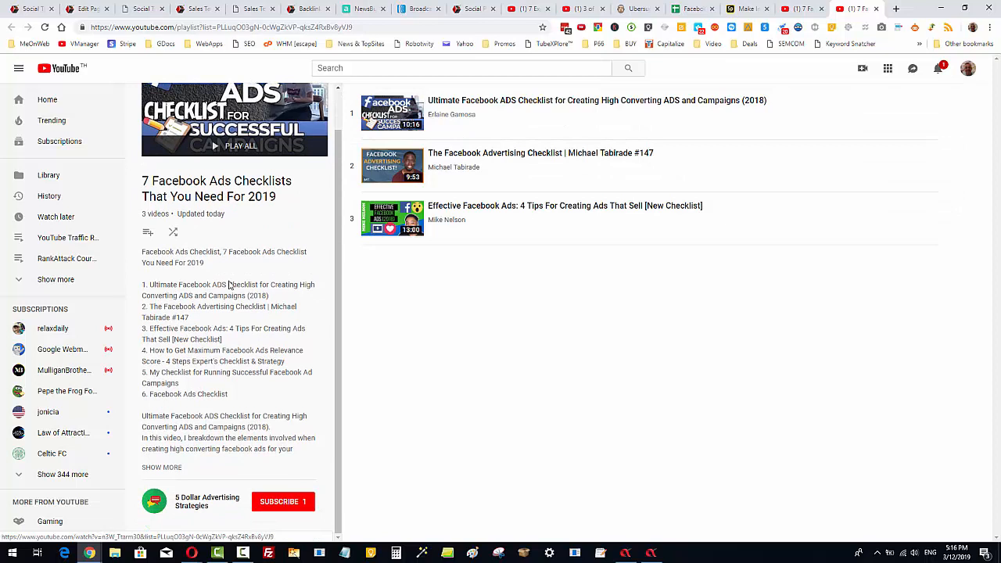
click(161, 466)
scroll(194, 446, down, 2)
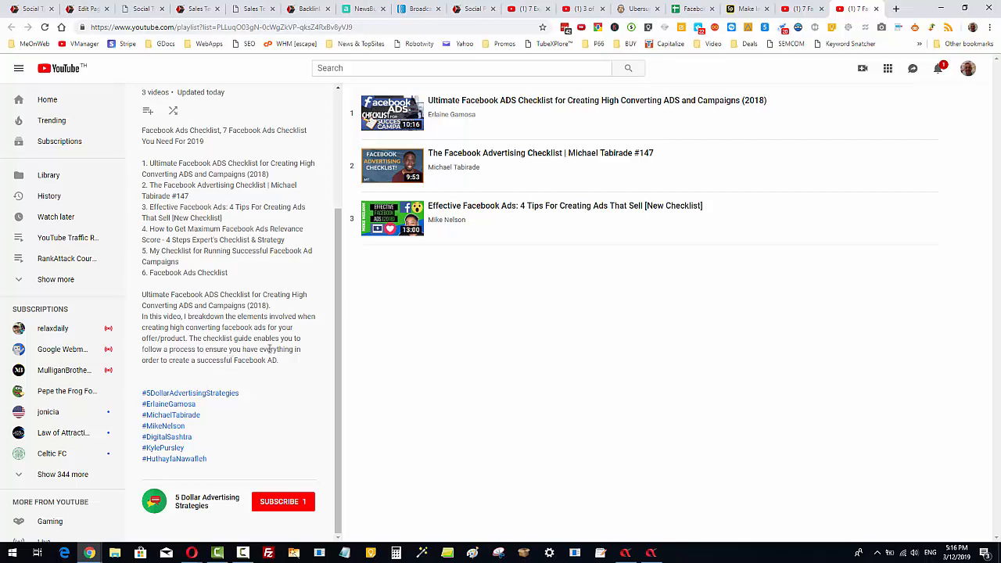
key(F5)
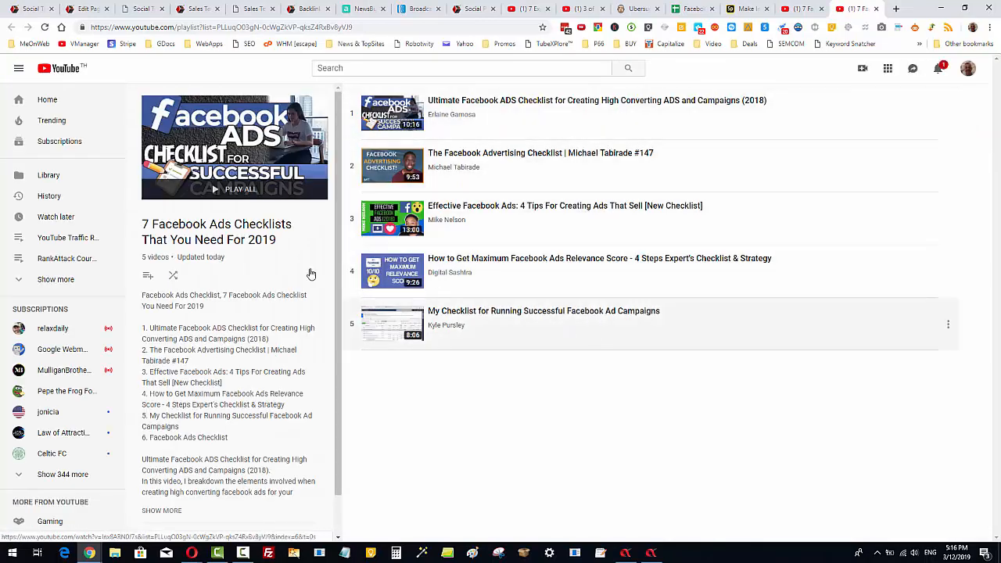
scroll(263, 286, down, 1)
click(179, 469)
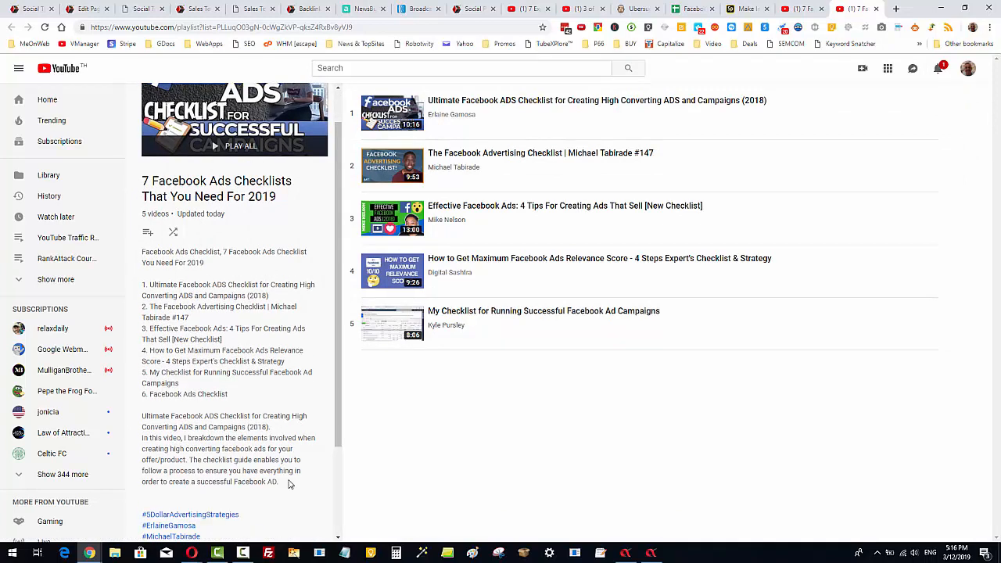
scroll(287, 483, down, 3)
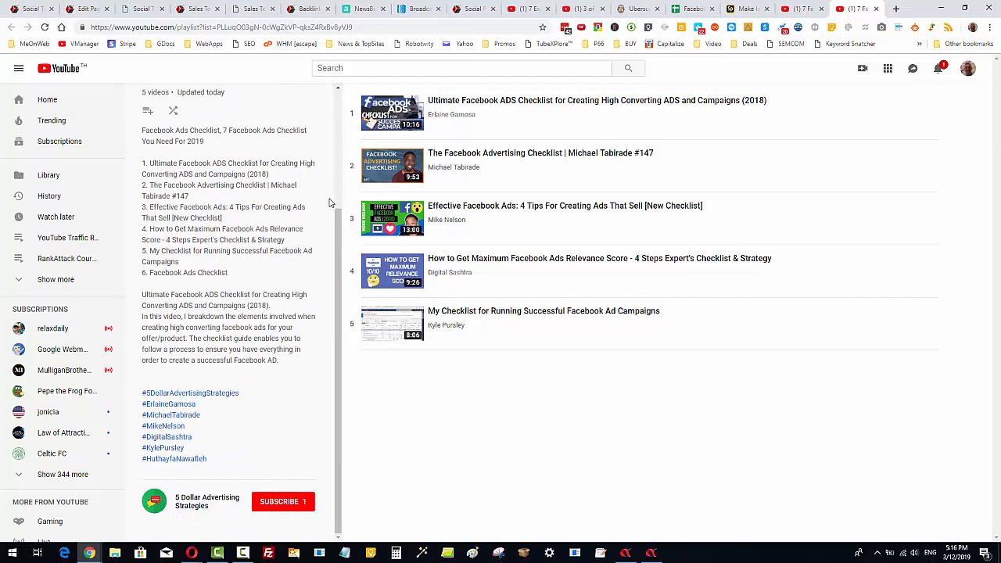
key(F5)
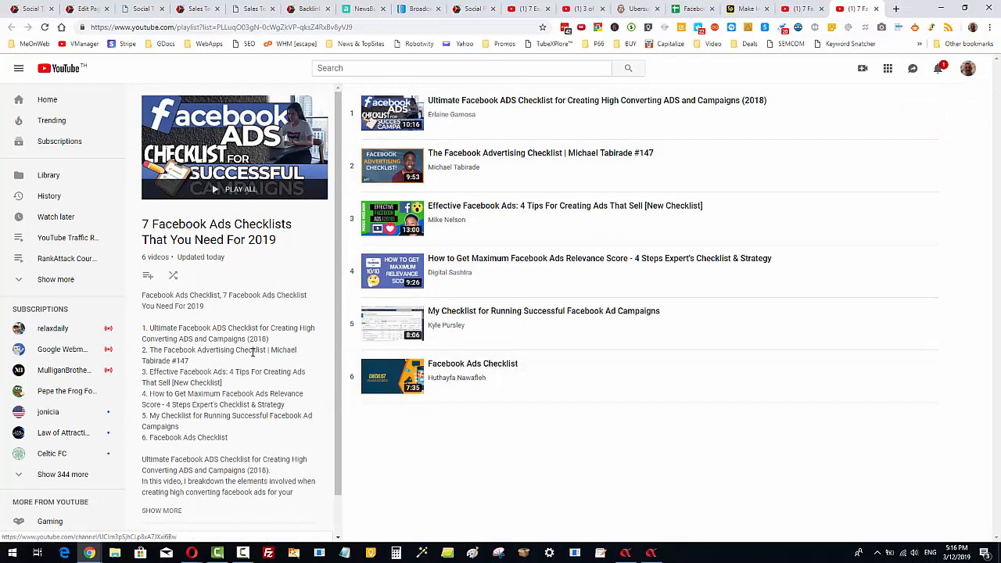
scroll(199, 465, down, 1)
click(170, 467)
scroll(216, 425, down, 3)
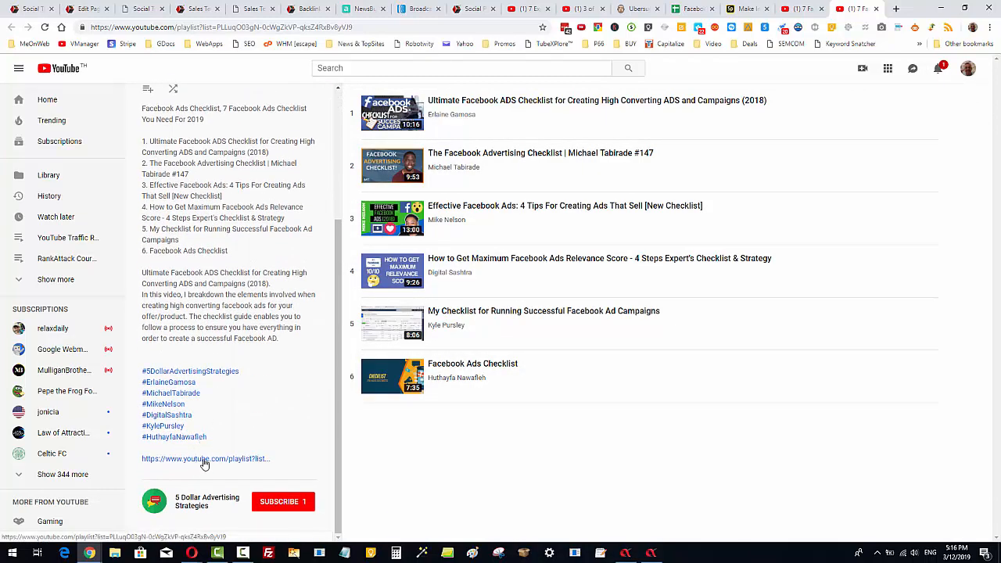
scroll(282, 372, up, 5)
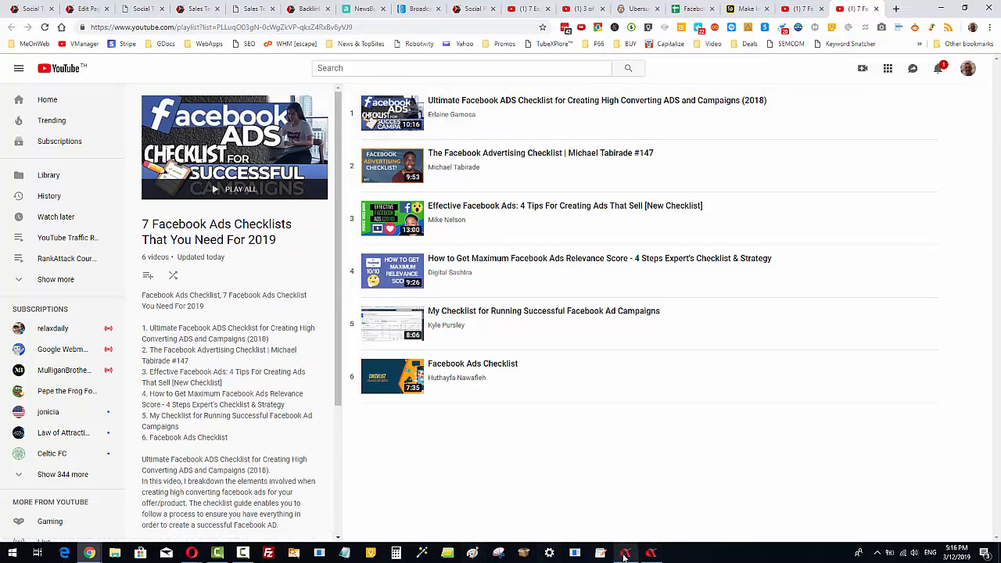
Bulk-update the playlist's localized titles and descriptions for all languages from English, then close the translator.
click(626, 555)
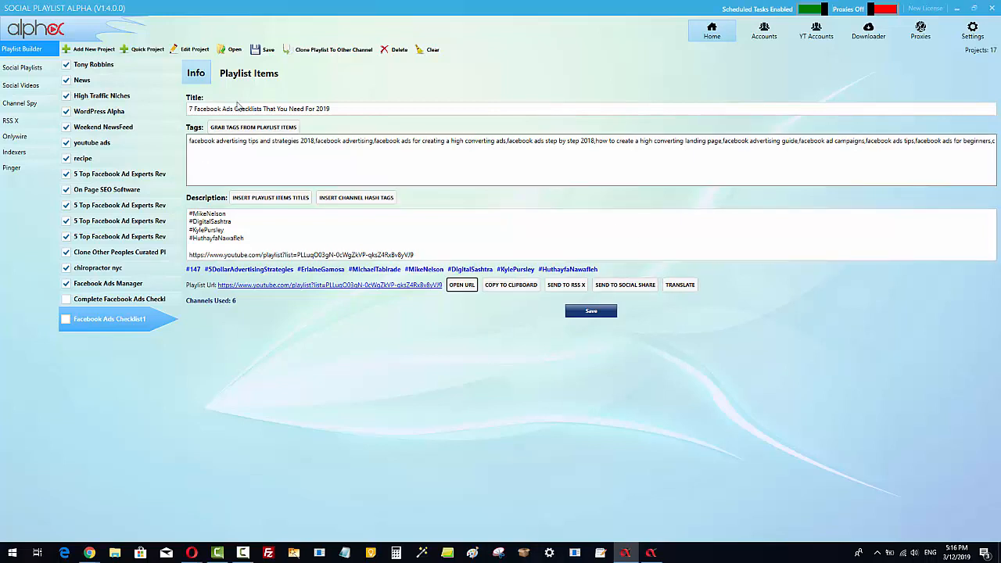
click(680, 285)
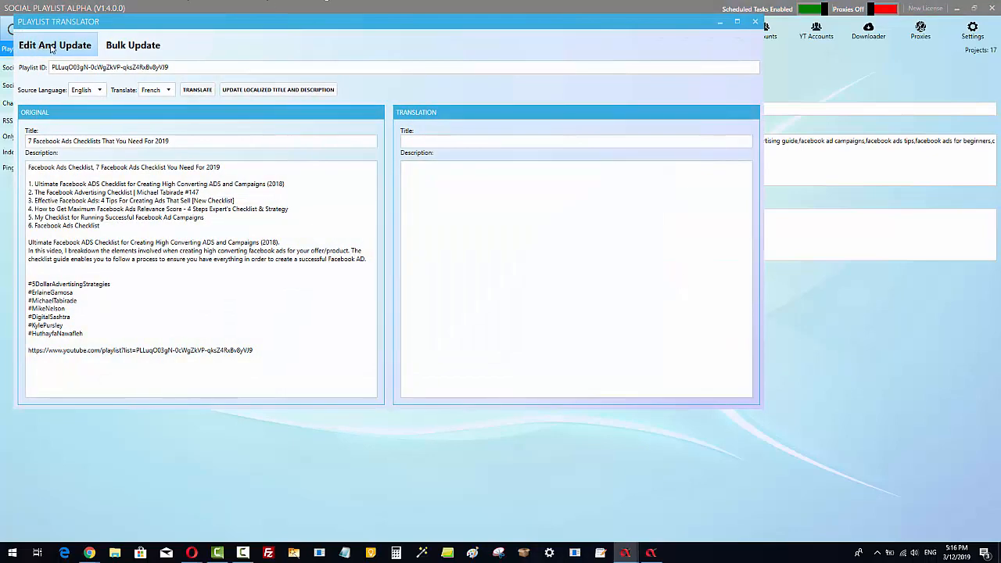
click(123, 49)
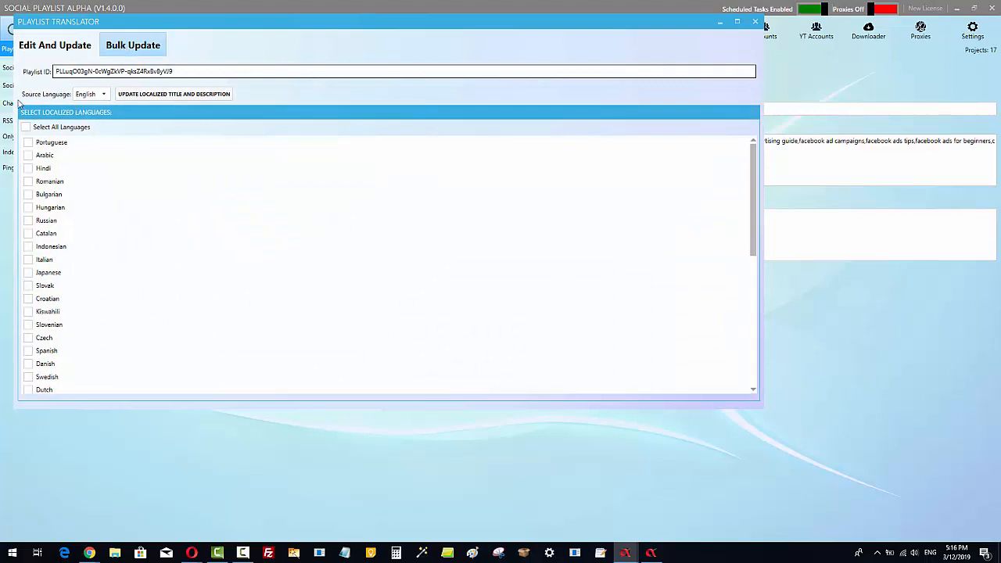
click(26, 127)
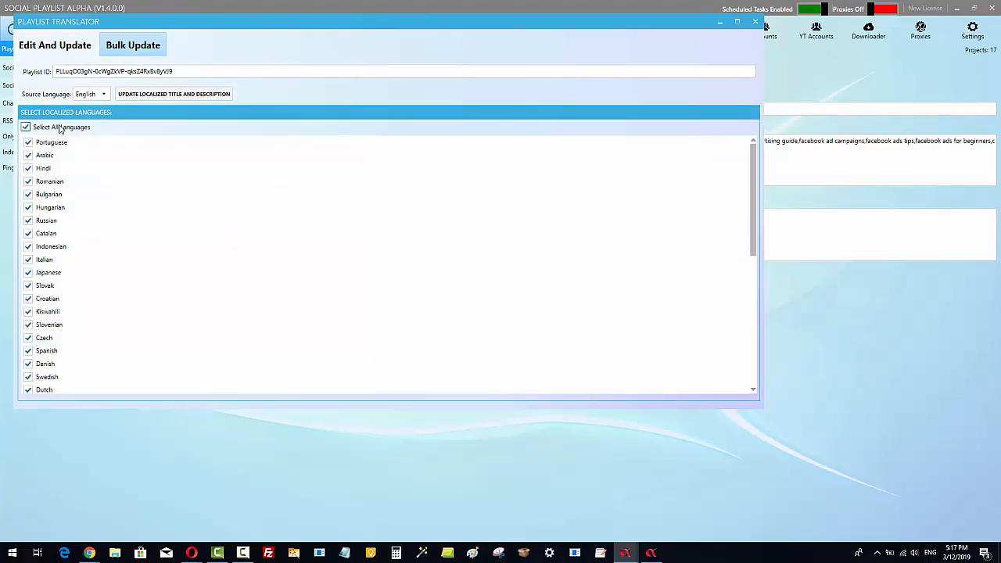
click(166, 94)
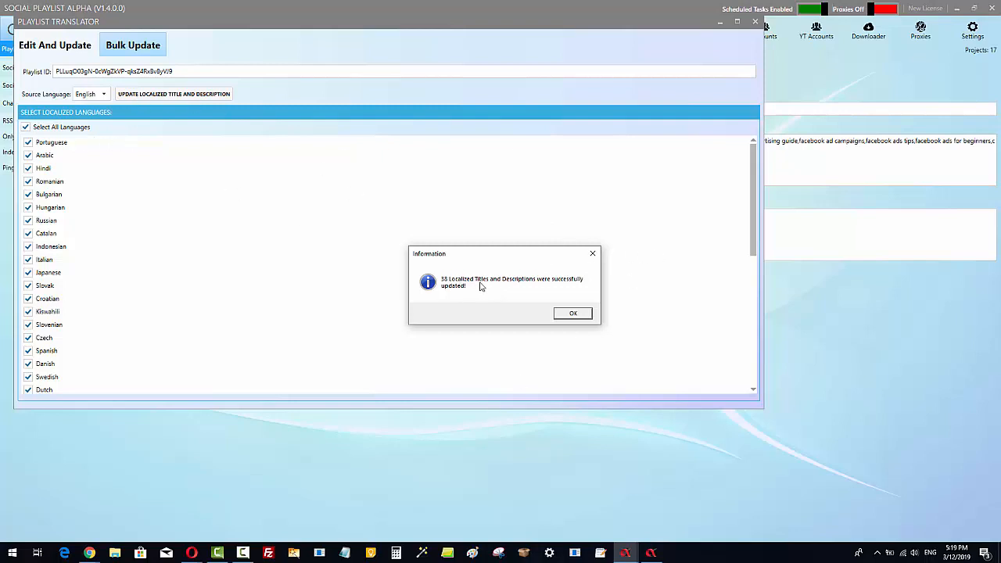
click(575, 314)
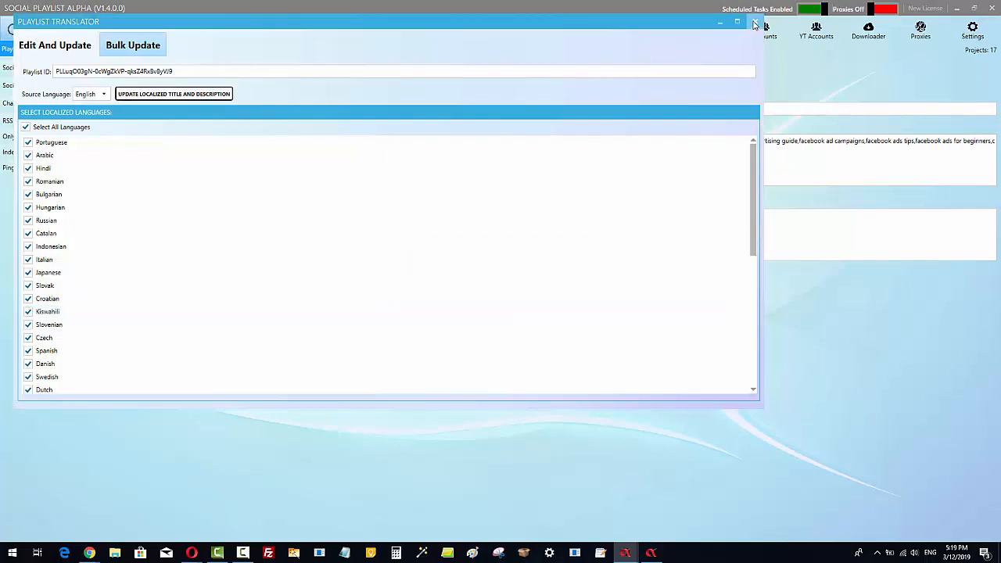
click(754, 21)
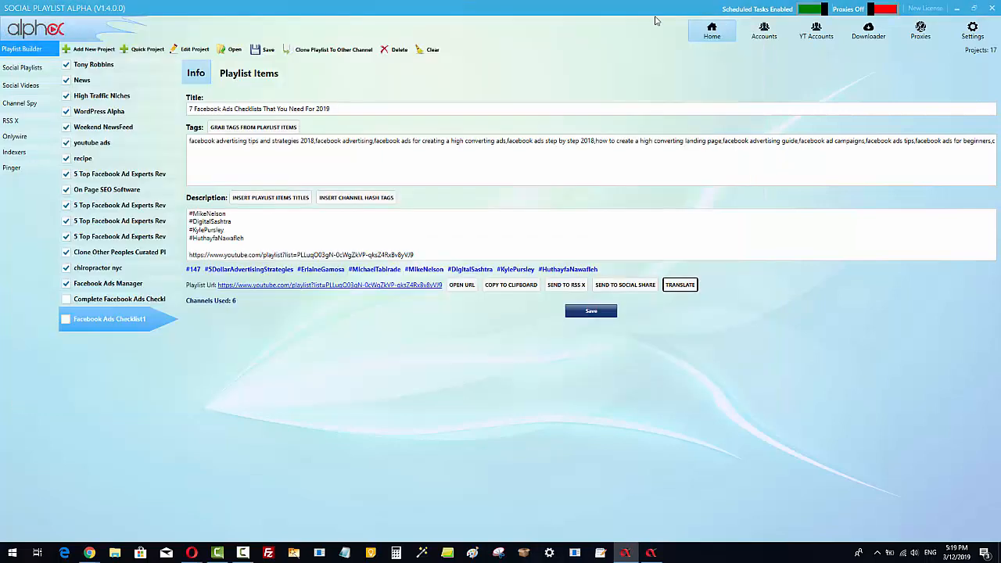
Save the playlist again and open its URL in the browser.
click(591, 315)
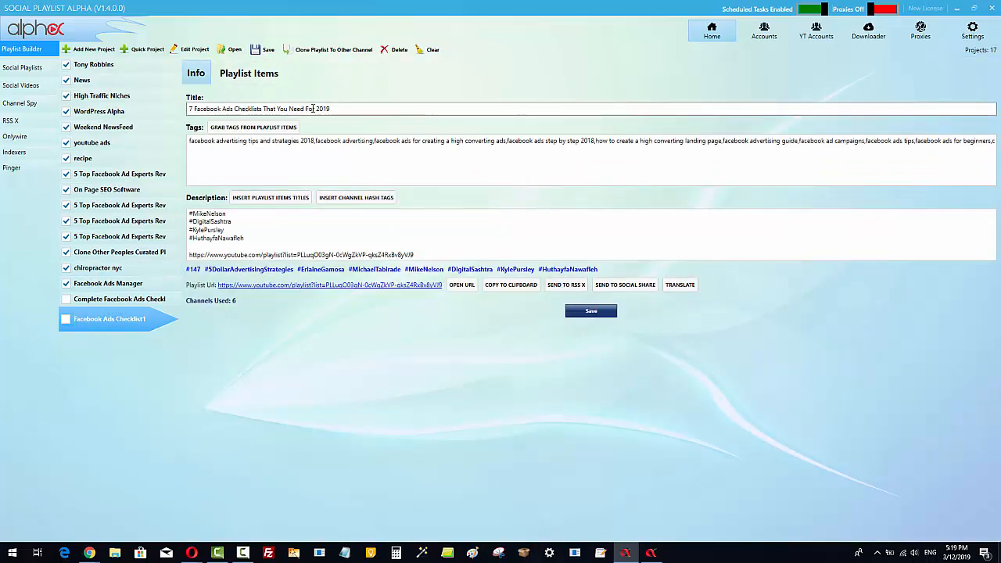
click(461, 284)
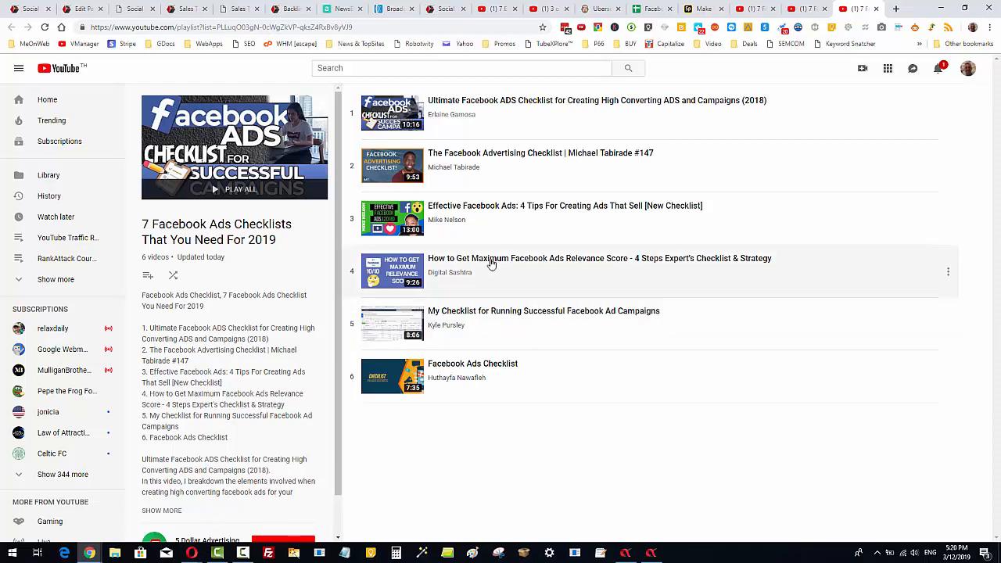
Open the settings of the Social Playlists submitter to view the social posting accounts.
click(651, 553)
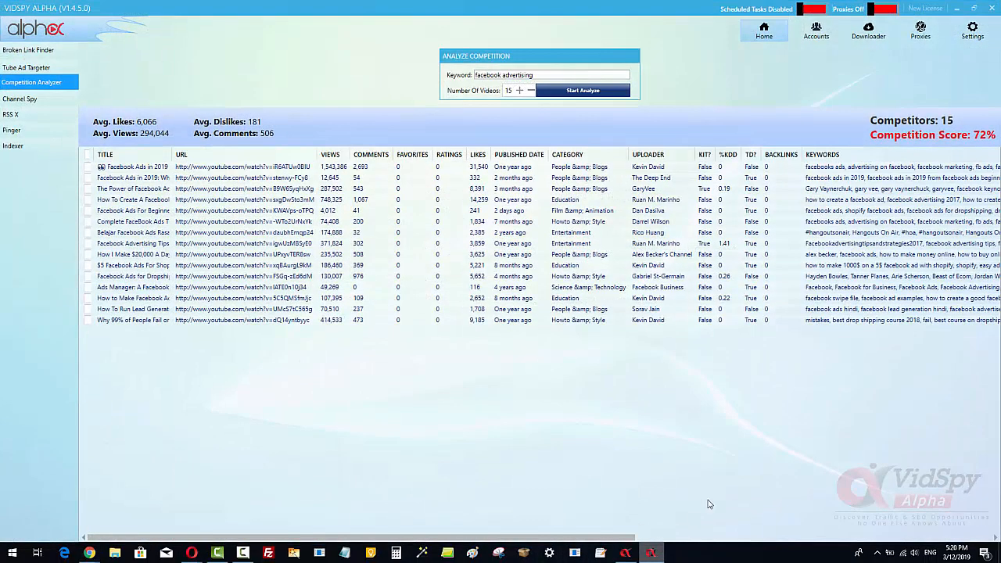
click(625, 554)
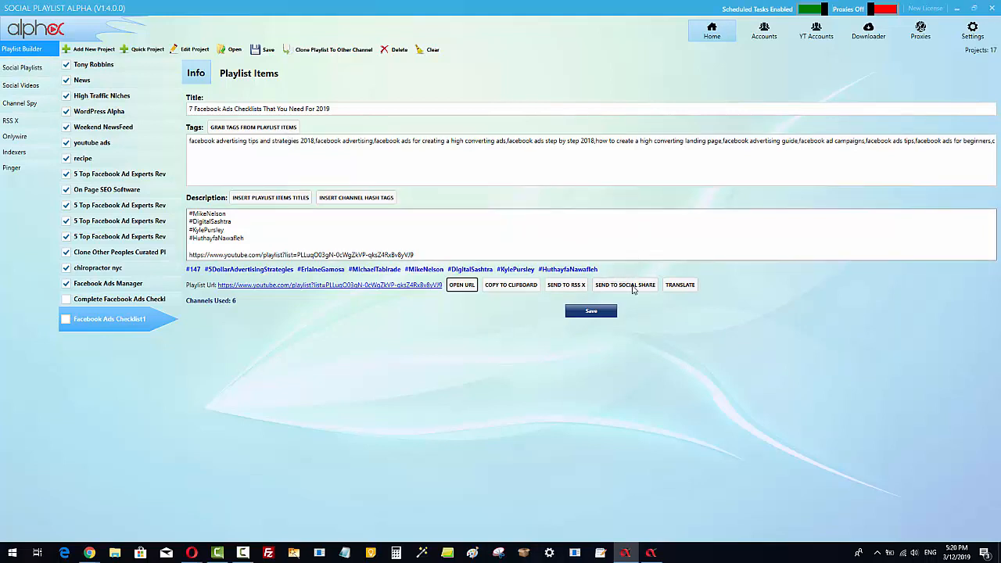
click(29, 69)
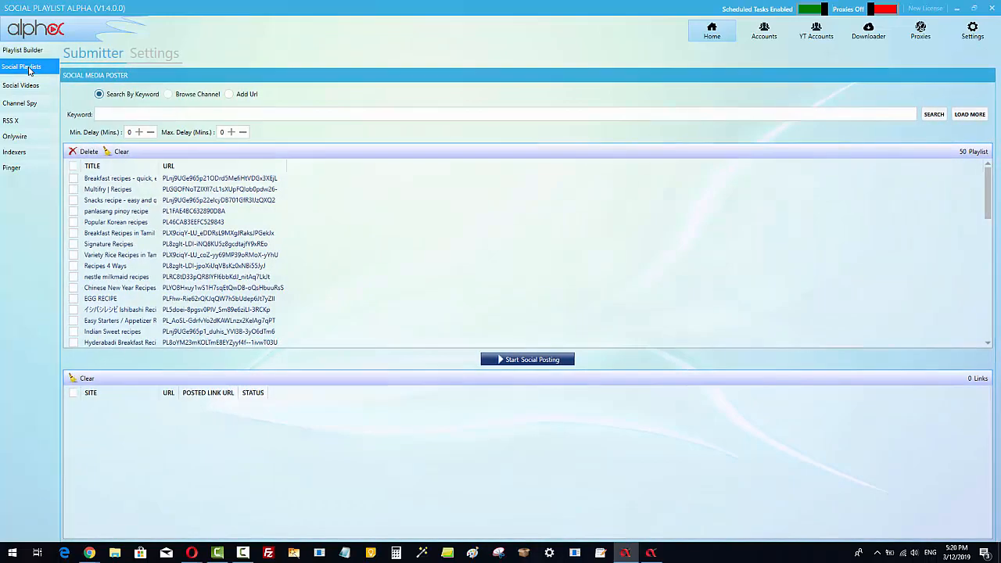
click(145, 53)
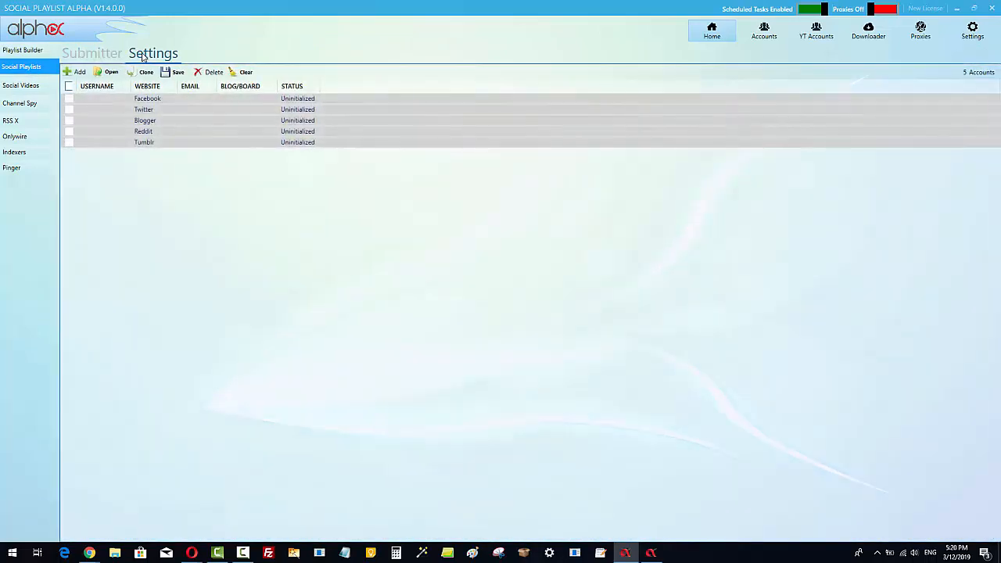
Create a new Social Videos project named "test".
click(222, 101)
click(27, 85)
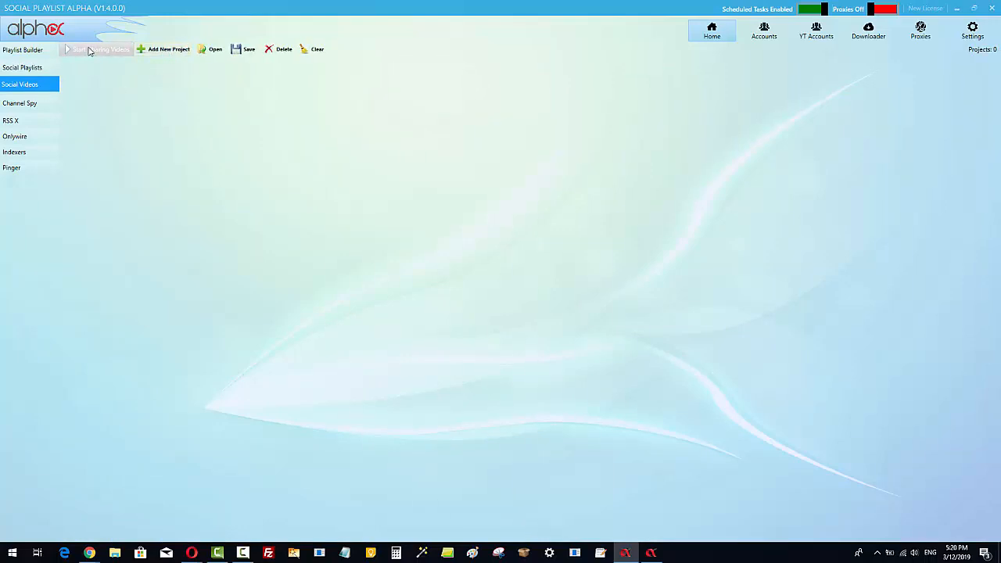
click(165, 50)
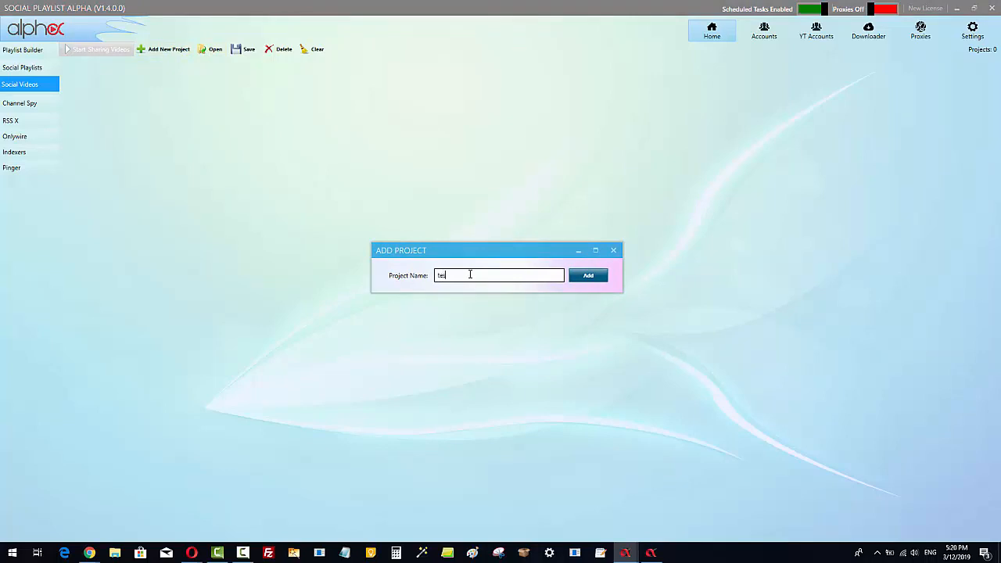
click(602, 278)
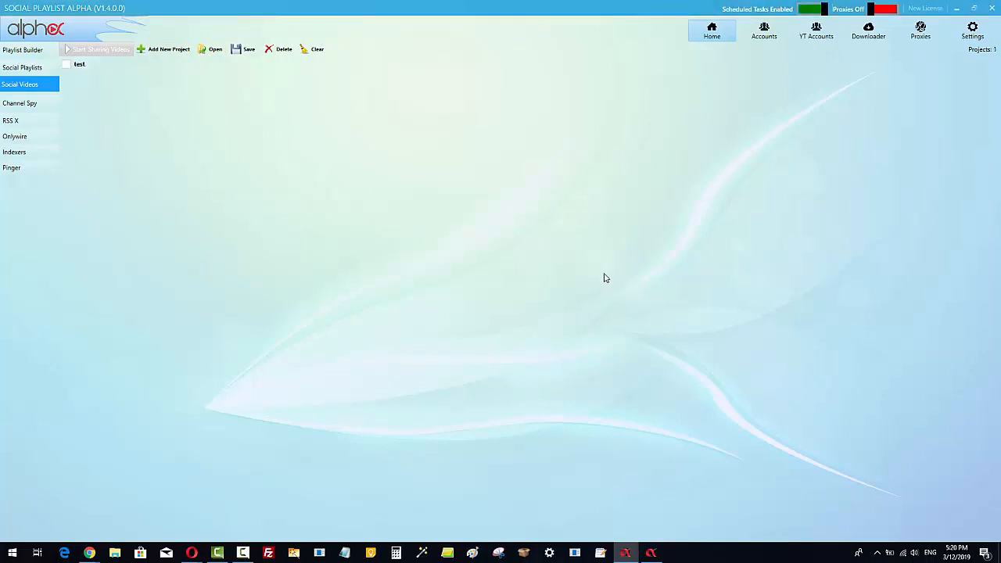
Open the test project's accounts and inspect the Add Accounts dialog's website options, then close the dialog.
click(84, 64)
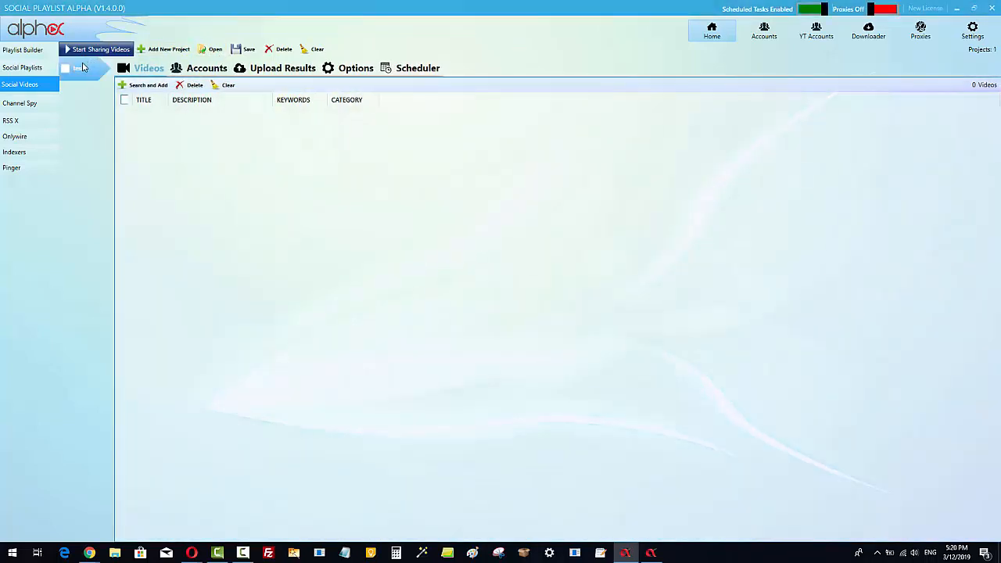
click(205, 67)
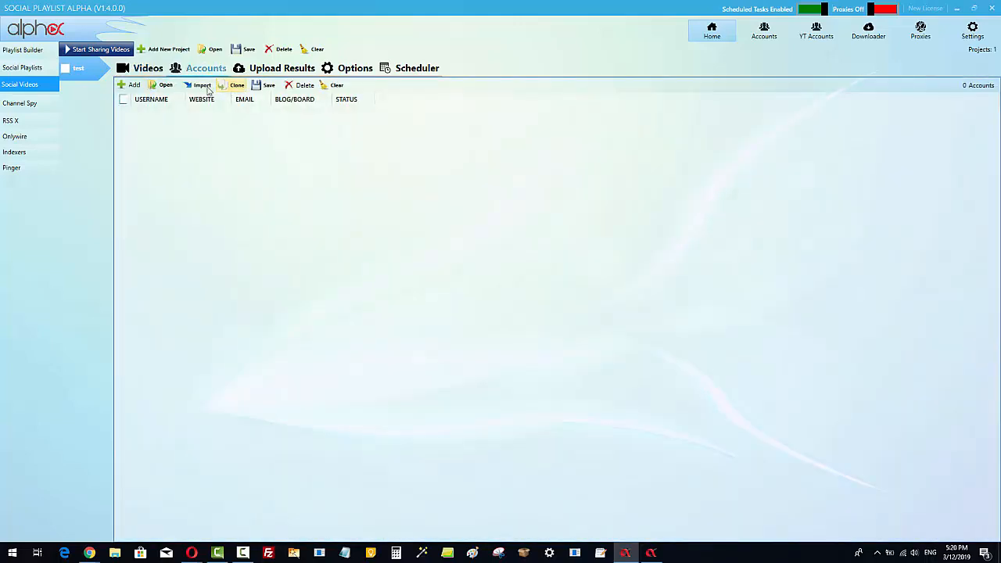
click(130, 86)
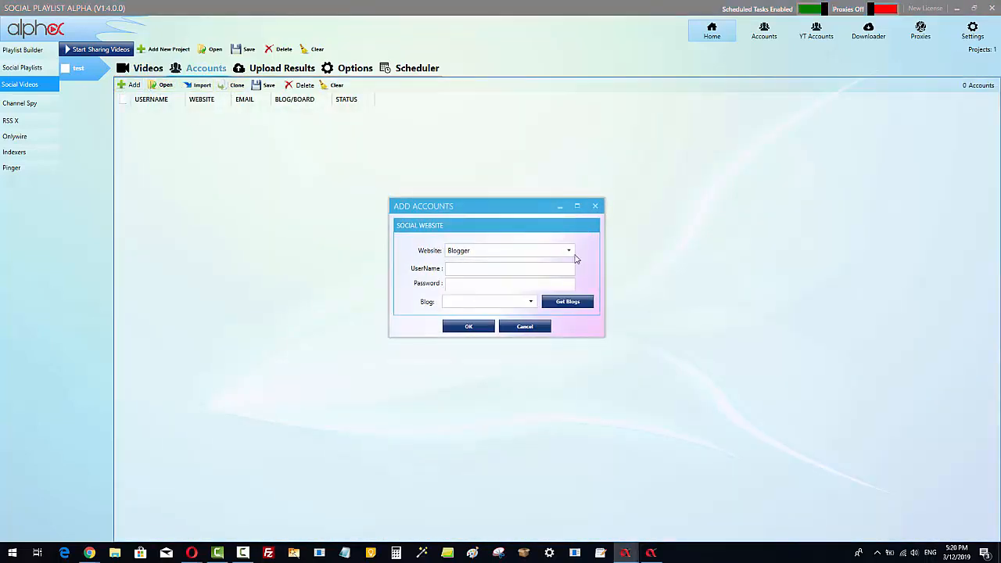
click(570, 251)
click(570, 251)
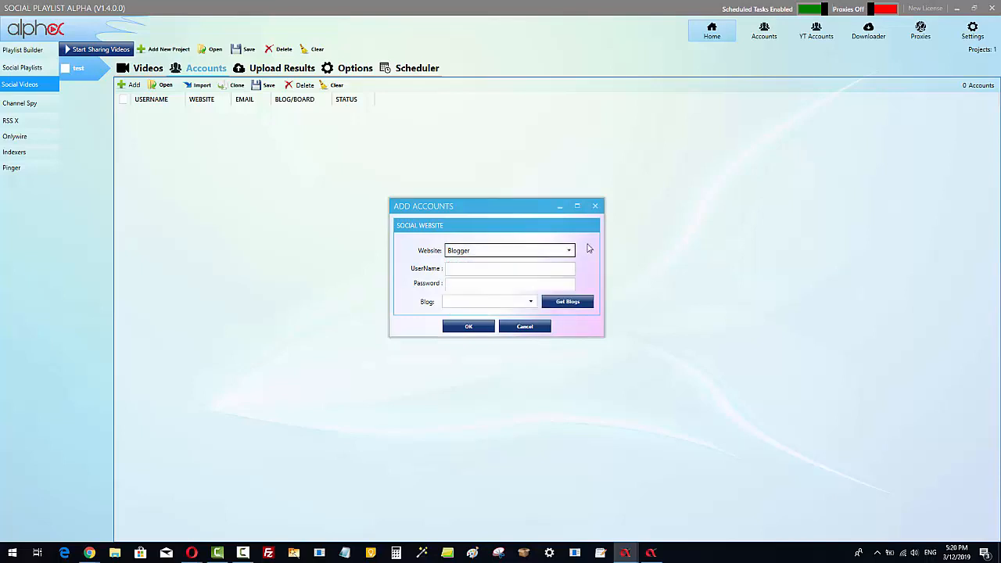
click(596, 207)
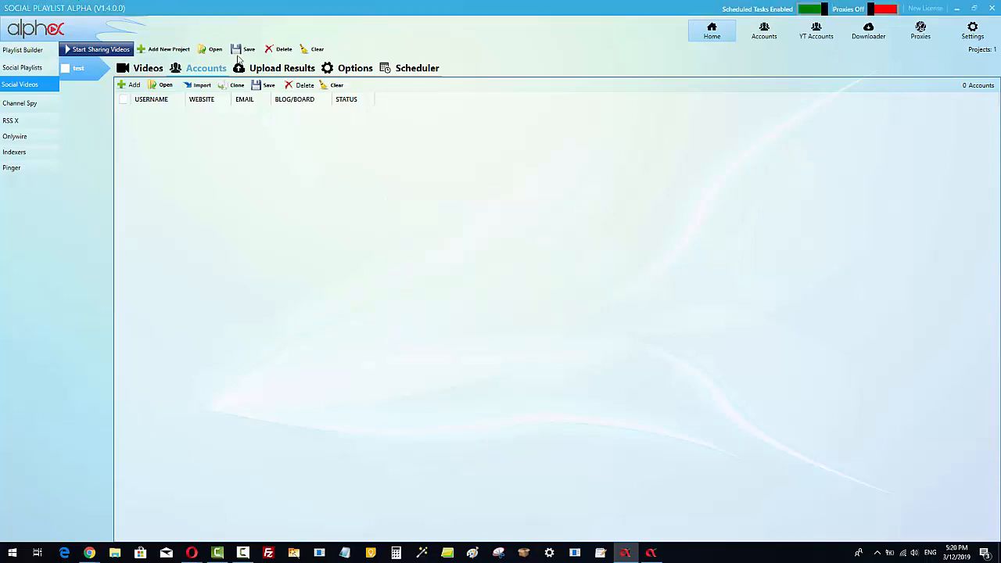
Browse the account profiles Marketing, News and Football to view their accounts.
click(764, 31)
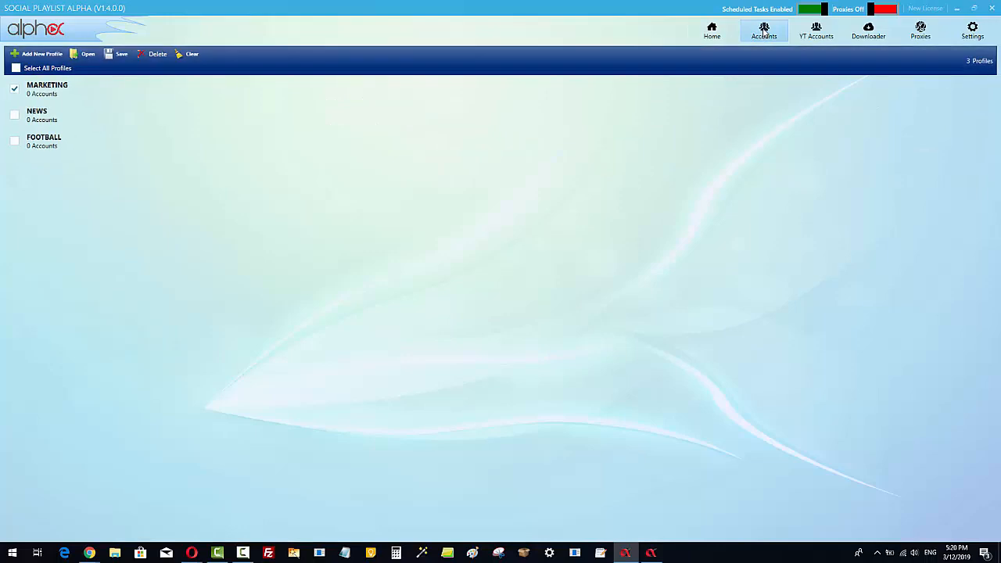
click(44, 100)
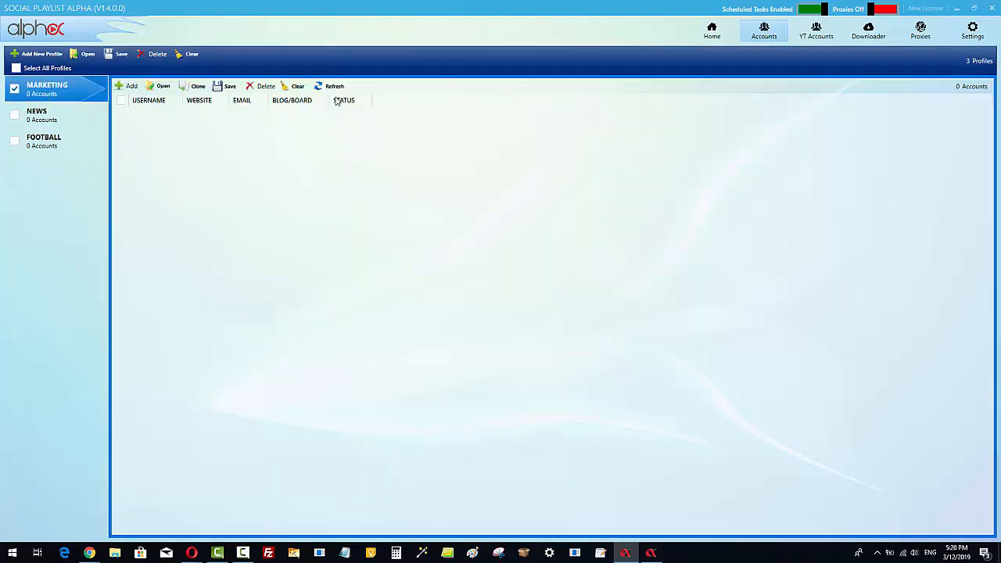
click(39, 117)
click(44, 141)
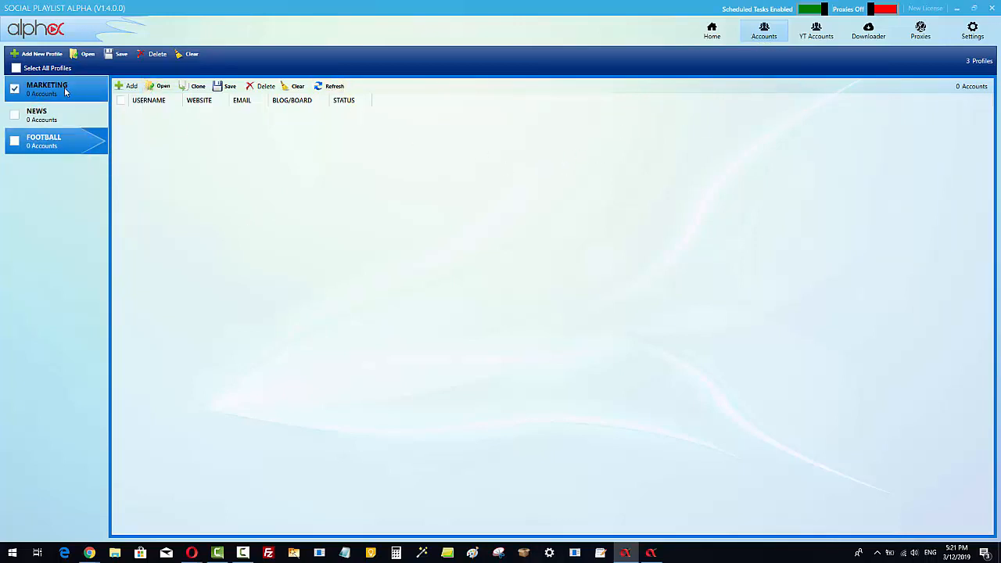
Return to the Playlist Builder project for the Facebook Ads checklist, then minimize the app window.
click(713, 33)
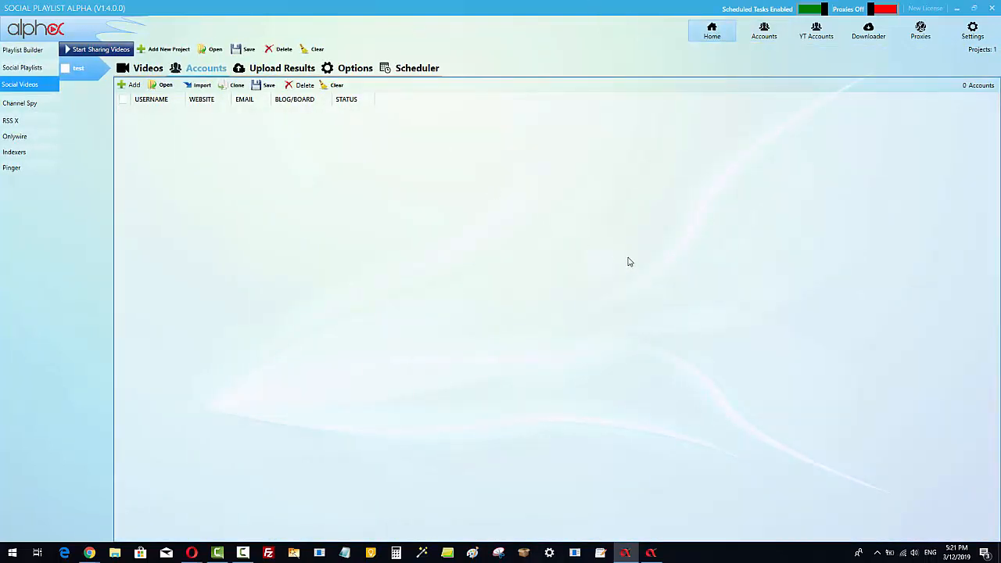
click(22, 49)
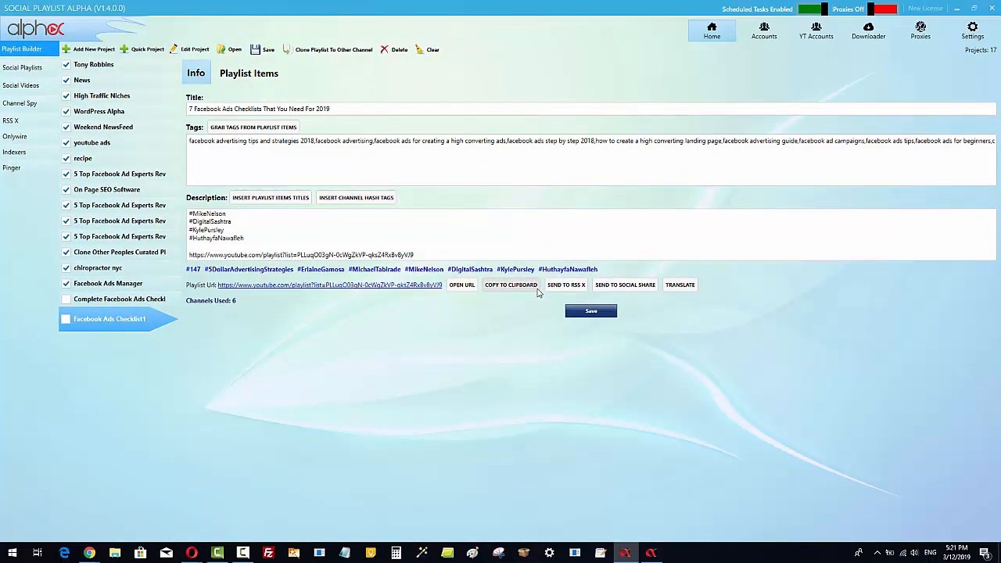
click(958, 8)
click(961, 11)
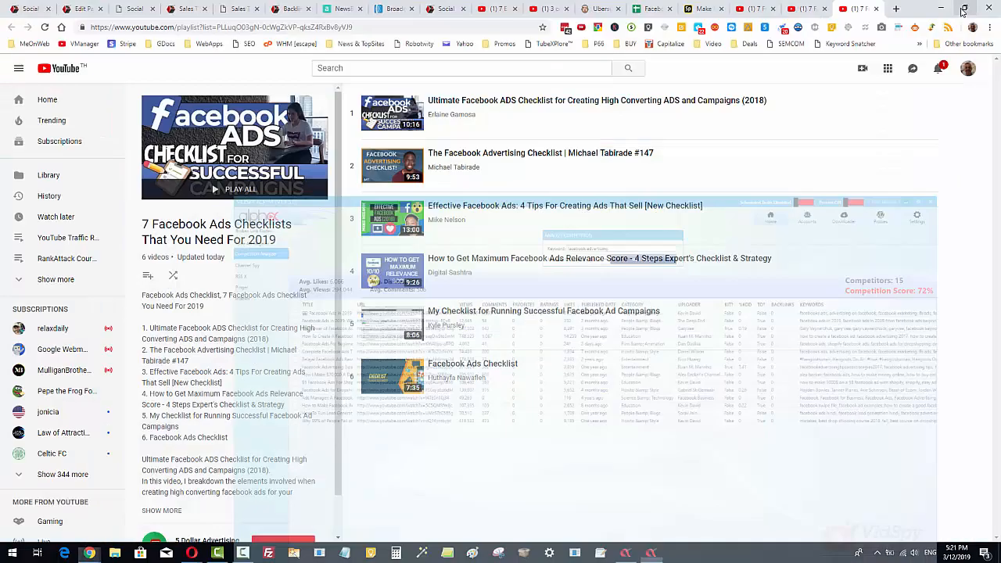